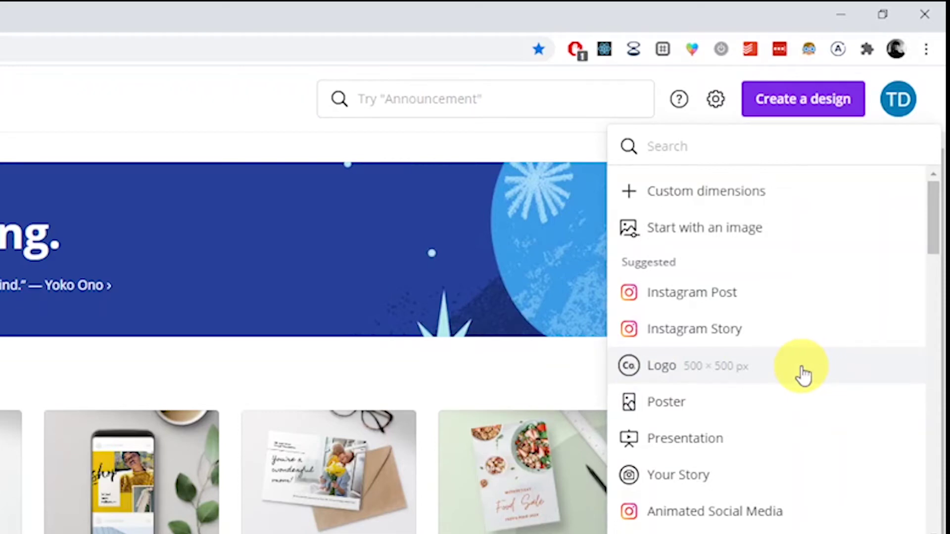
- Start a new 500 × 500 px Logo design and add a heading that reads "AVOLIFE"
left_click(802, 368)
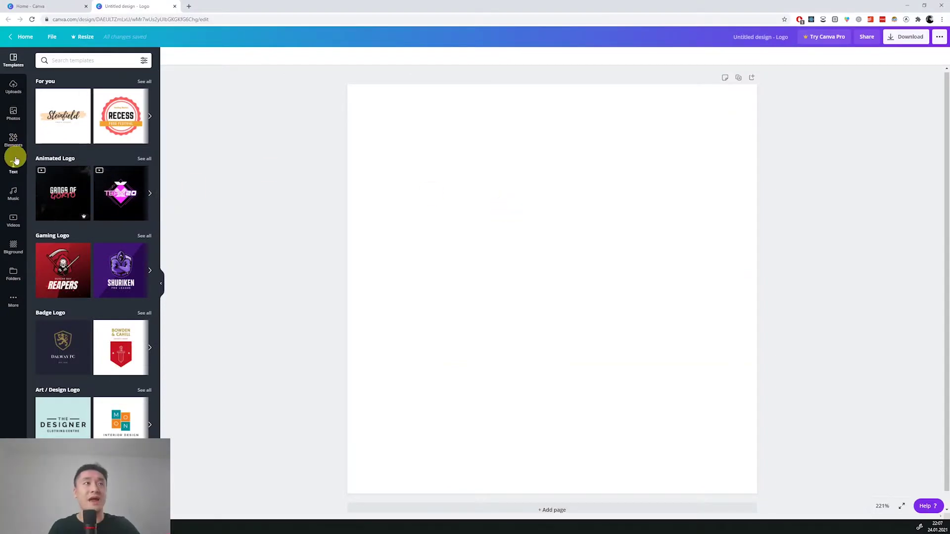
left_click(15, 166)
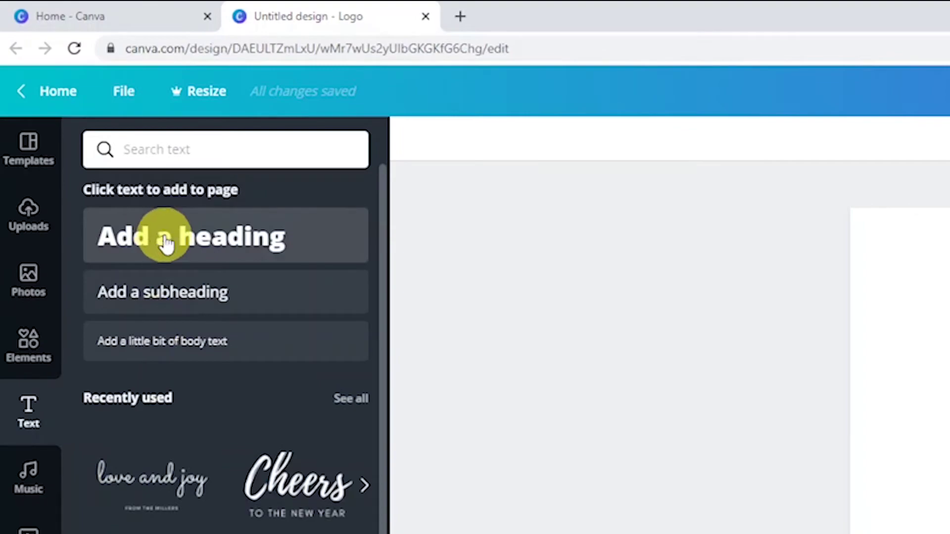
left_click(80, 112)
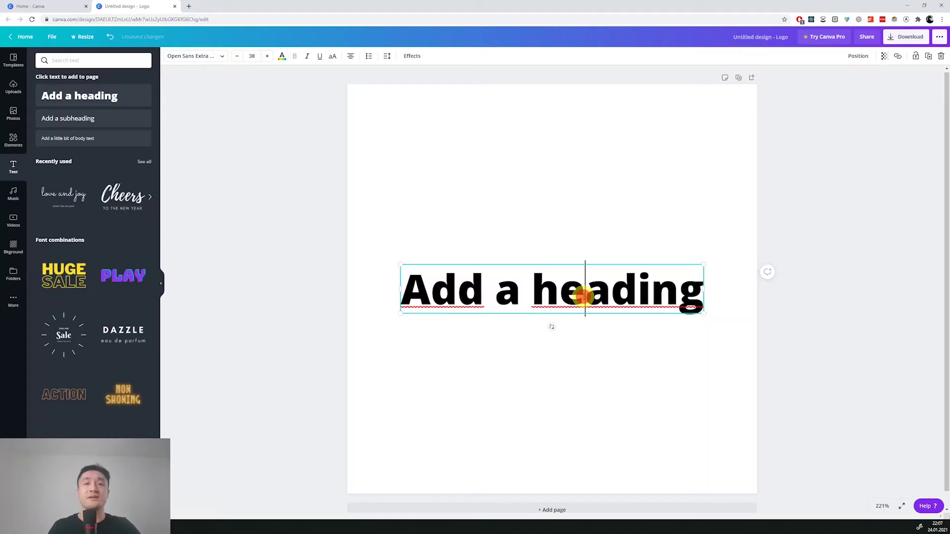
double_click(583, 295)
type("AVOLIFE")
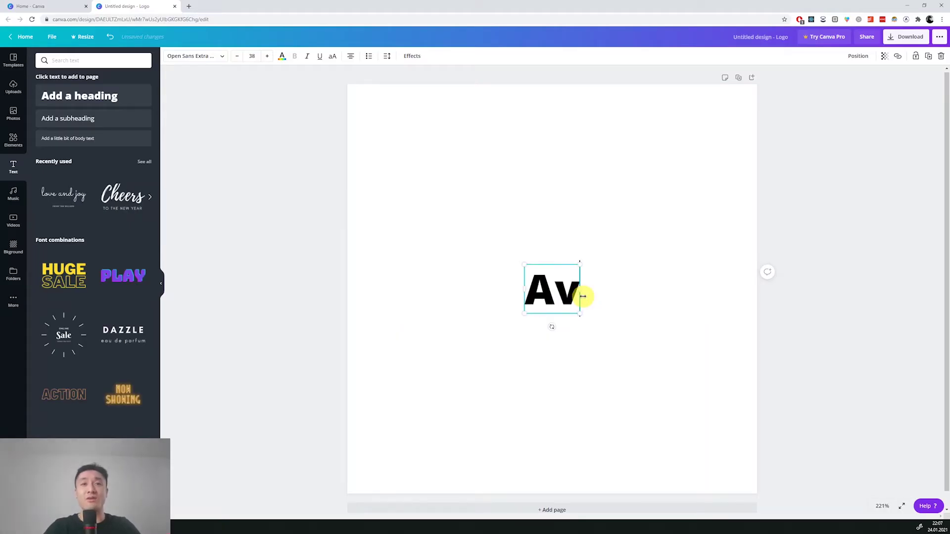
key("Escape")
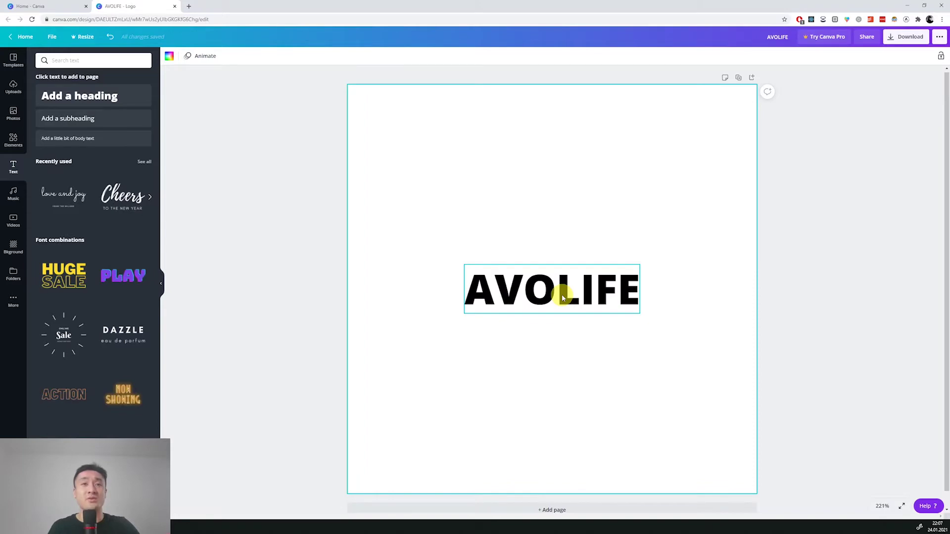
- Set the AVOLIFE heading's font to Quicksand Light
left_click(527, 294)
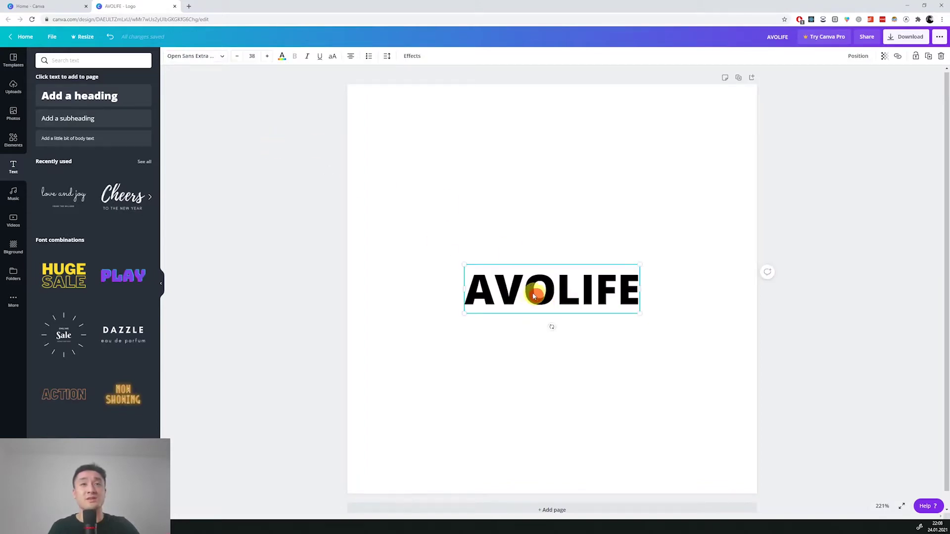
left_click(202, 58)
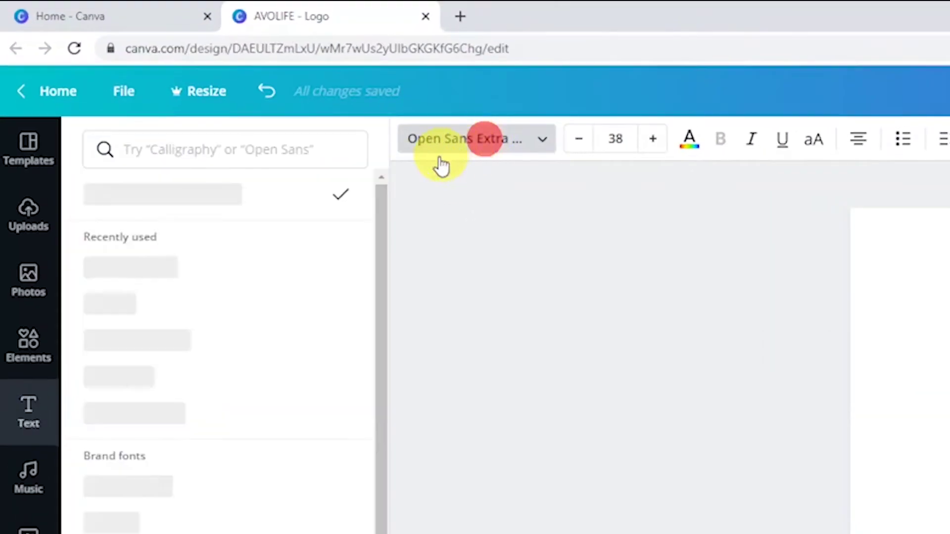
left_click(179, 151)
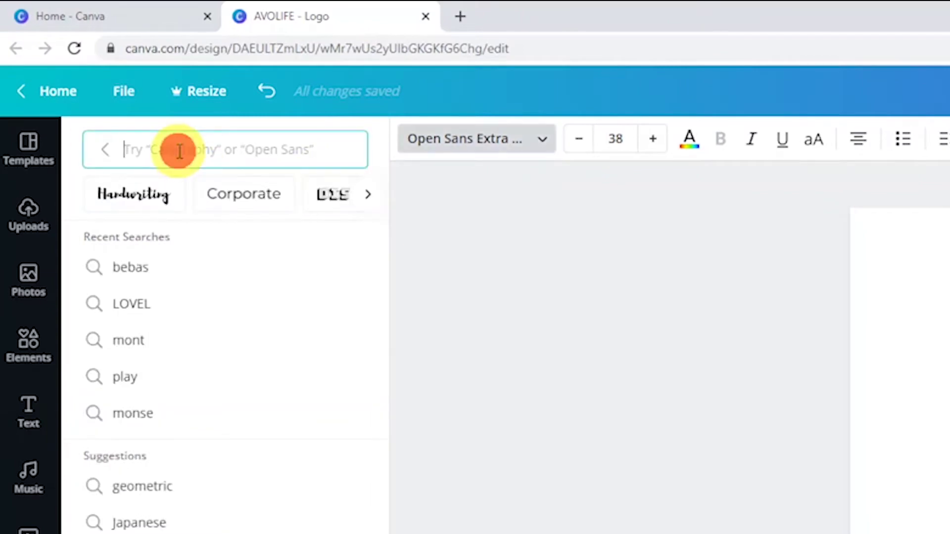
type("quick")
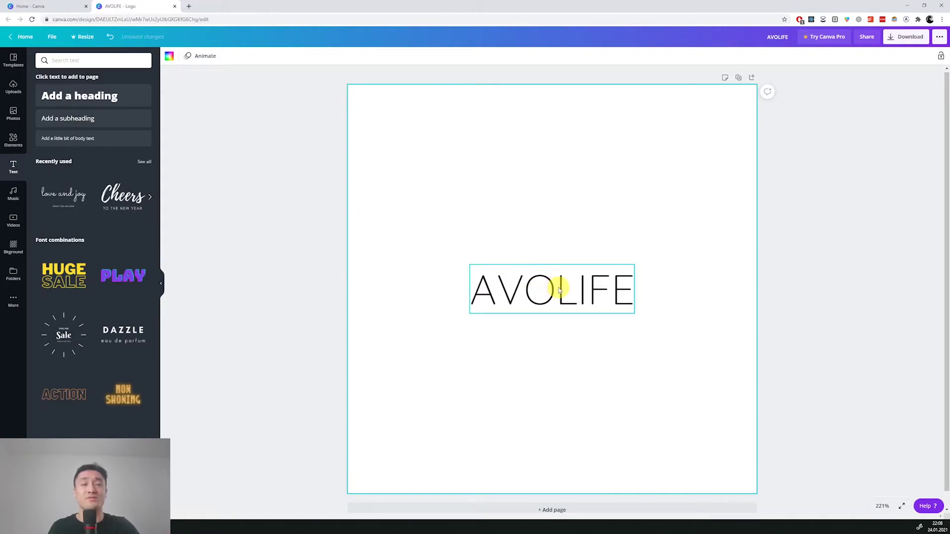
left_click_drag(557, 293, 555, 289)
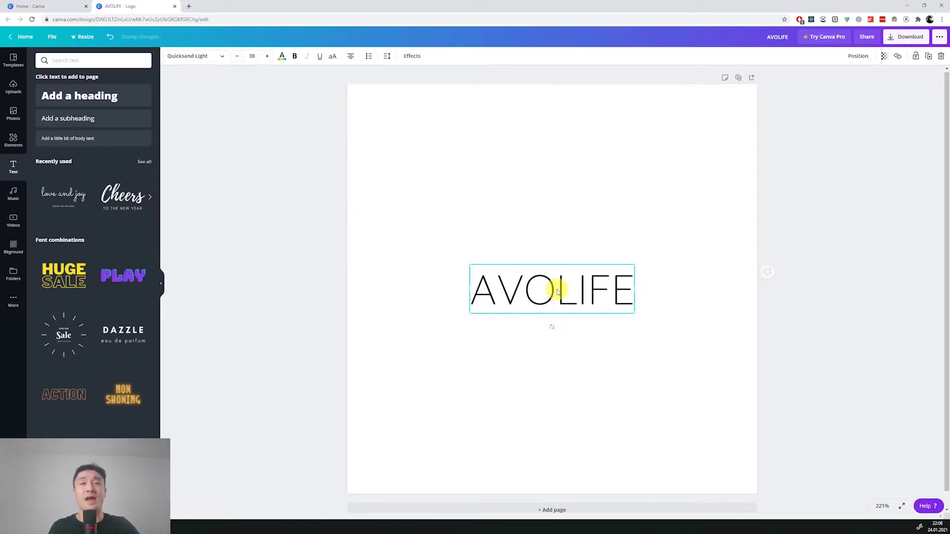
left_click(385, 227)
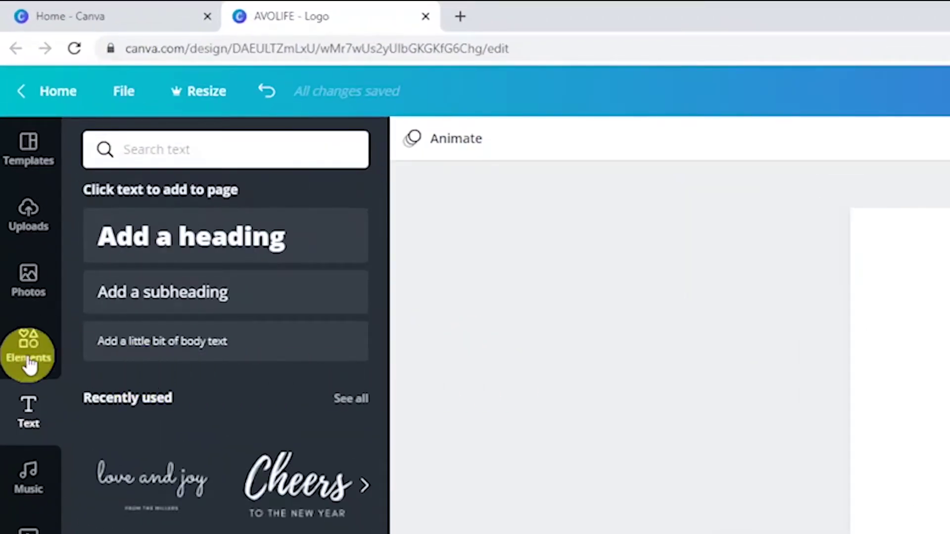
- Search the elements for "leaves" and add the free light-green sprout with two leaves to the page
left_click(29, 363)
left_click(165, 141)
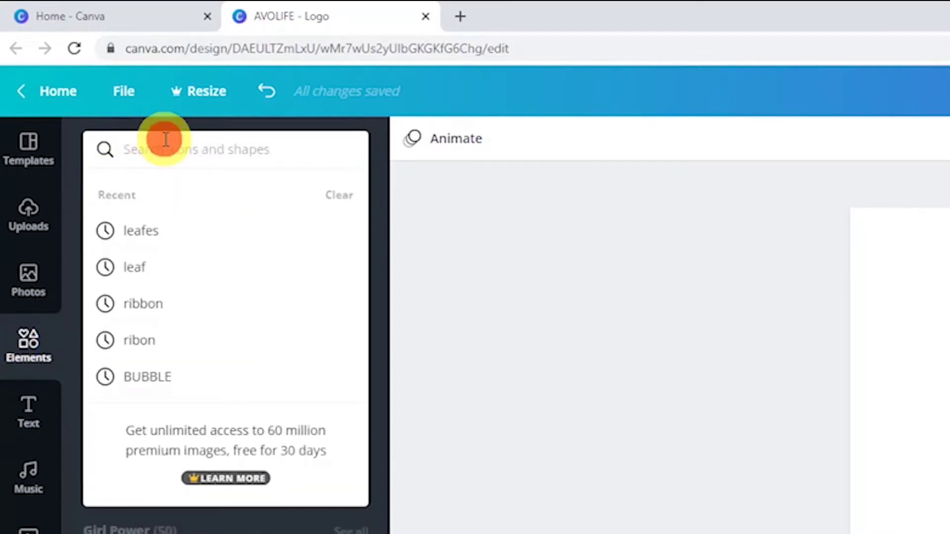
type("leaves")
key("Return")
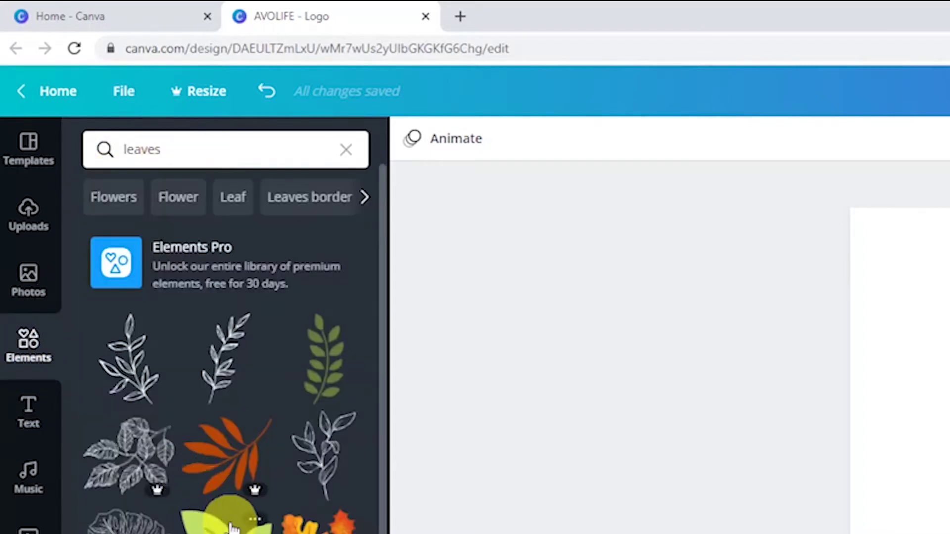
scroll(233, 515, "down", 10)
scroll(230, 527, "down", 5)
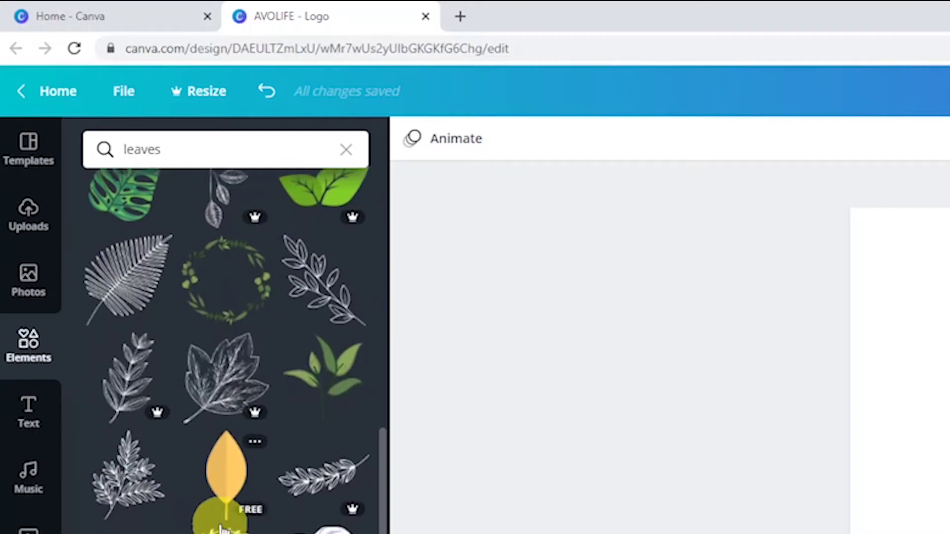
scroll(225, 346, "down", 10)
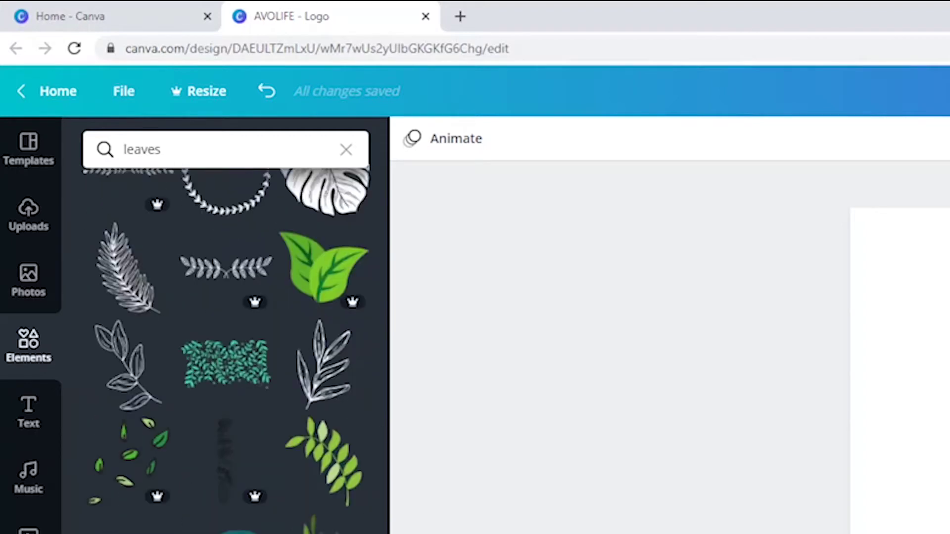
scroll(226, 347, "down", 10)
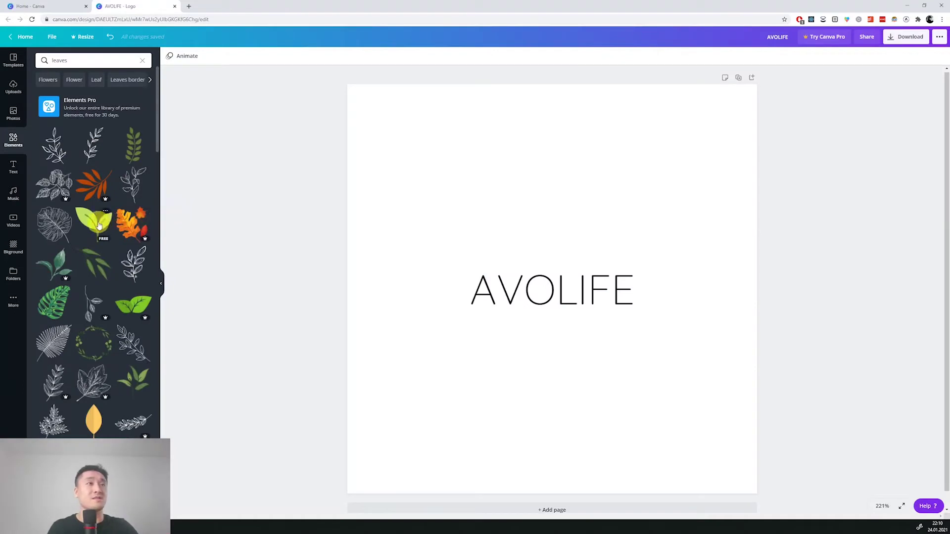
left_click(97, 226)
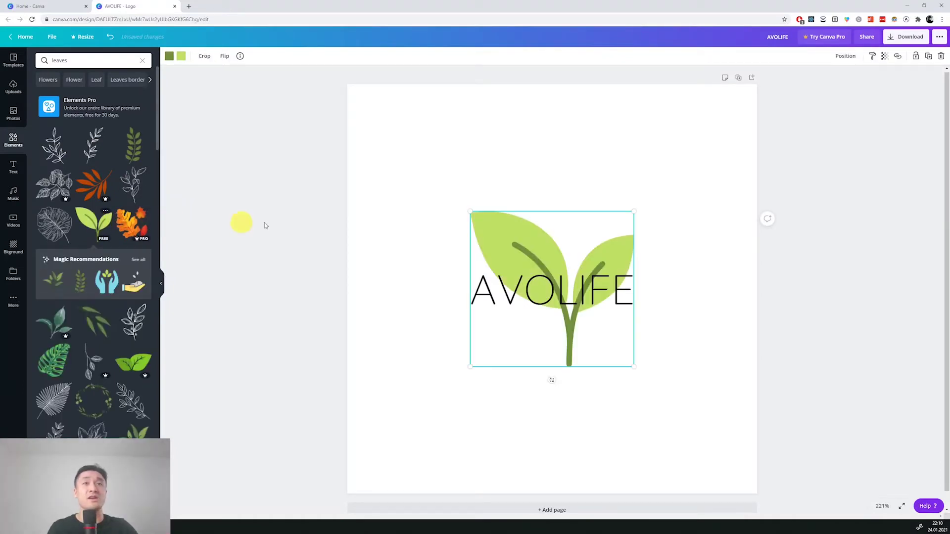
- Shrink the sprout, move the AVOLIFE text slightly lower and place the sprout just above it near the centre
left_click_drag(519, 243, 508, 146)
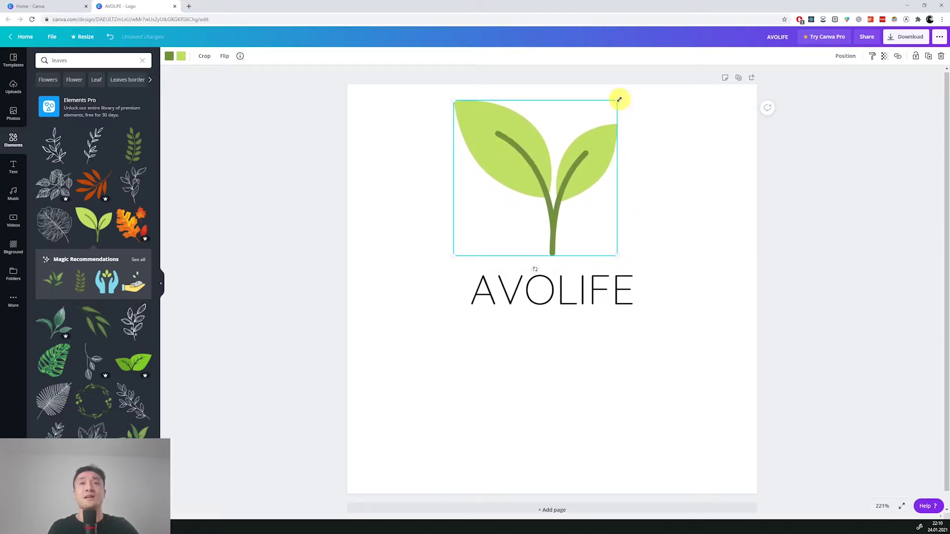
left_click_drag(612, 104, 551, 161)
left_click_drag(502, 207, 537, 204)
left_click_drag(582, 285, 581, 318)
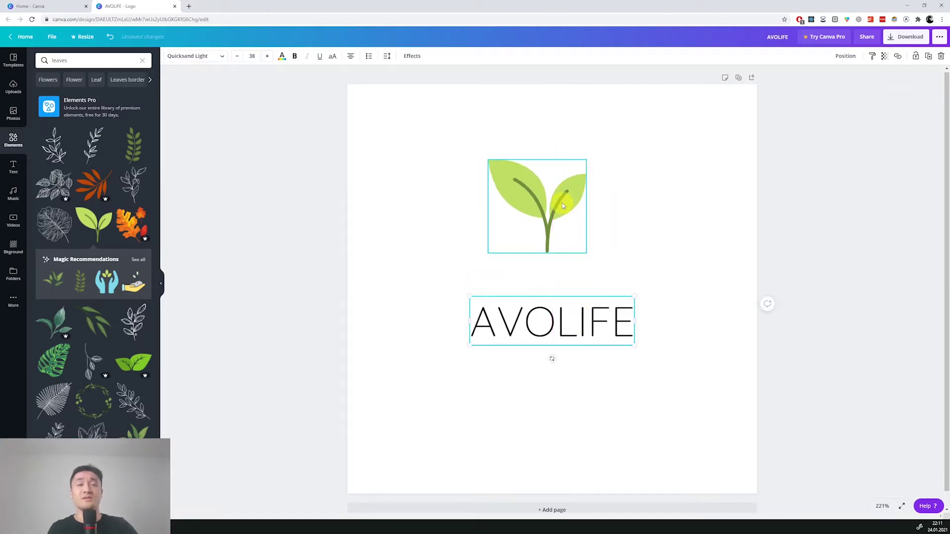
left_click_drag(568, 216, 577, 246)
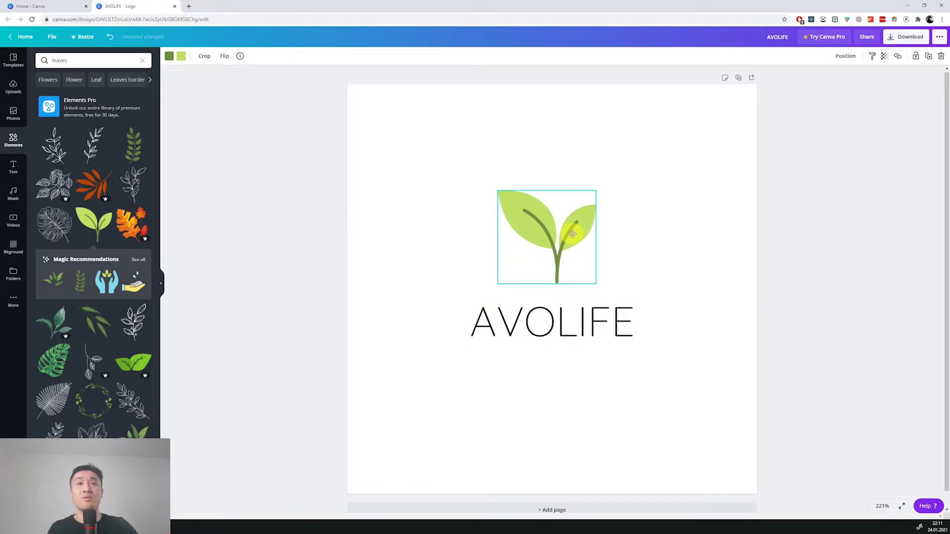
left_click(653, 224)
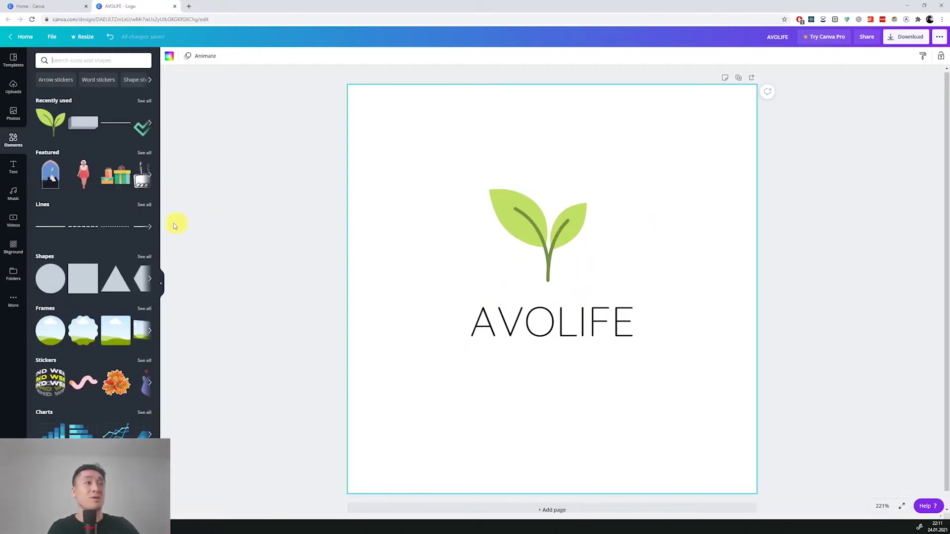
- Add a short solid line at the base of the sprout's stem and colour it the leaves' light green
left_click(15, 145)
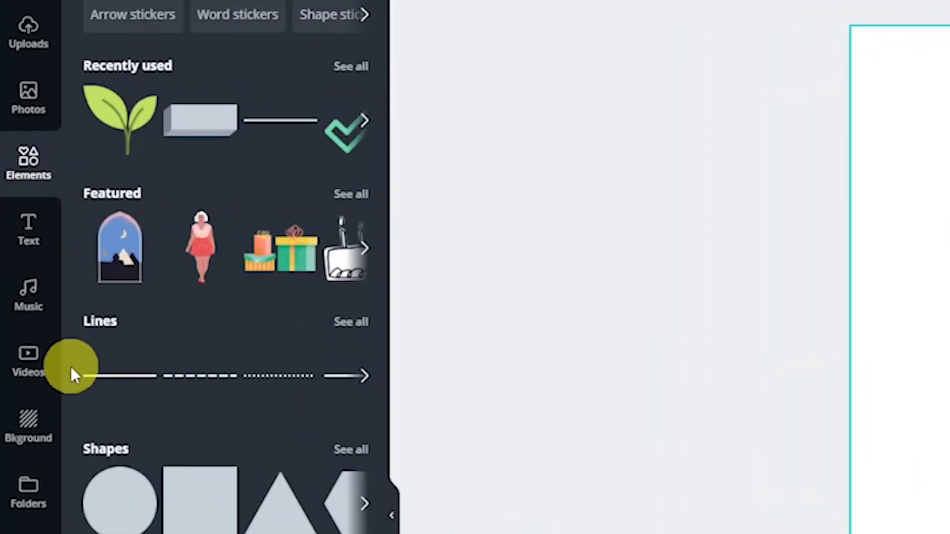
left_click(110, 385)
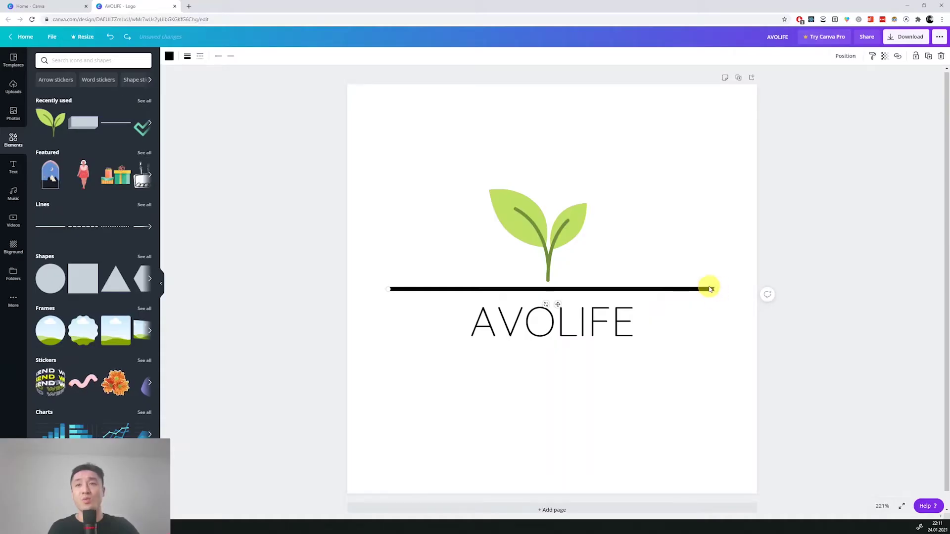
left_click_drag(711, 289, 675, 290)
left_click_drag(783, 338, 335, 335)
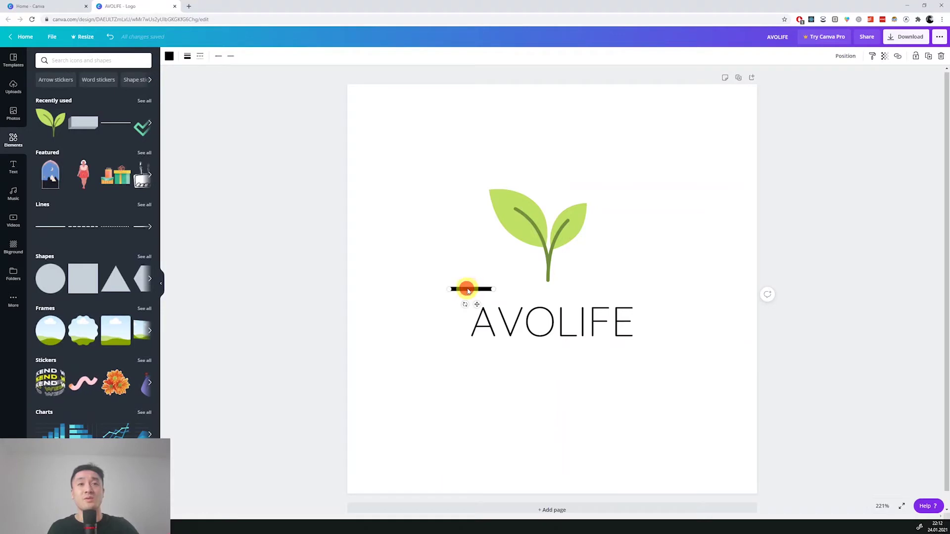
left_click_drag(468, 291, 544, 283)
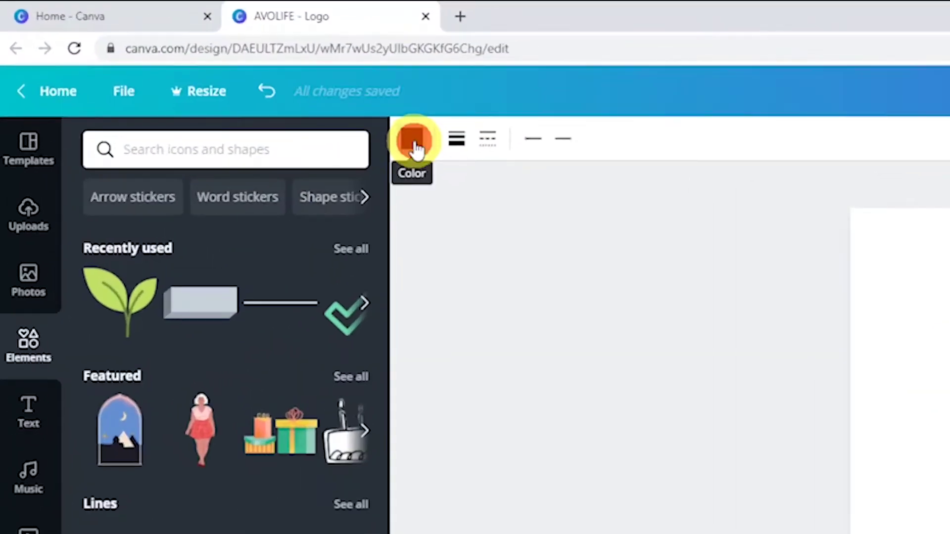
left_click(169, 56)
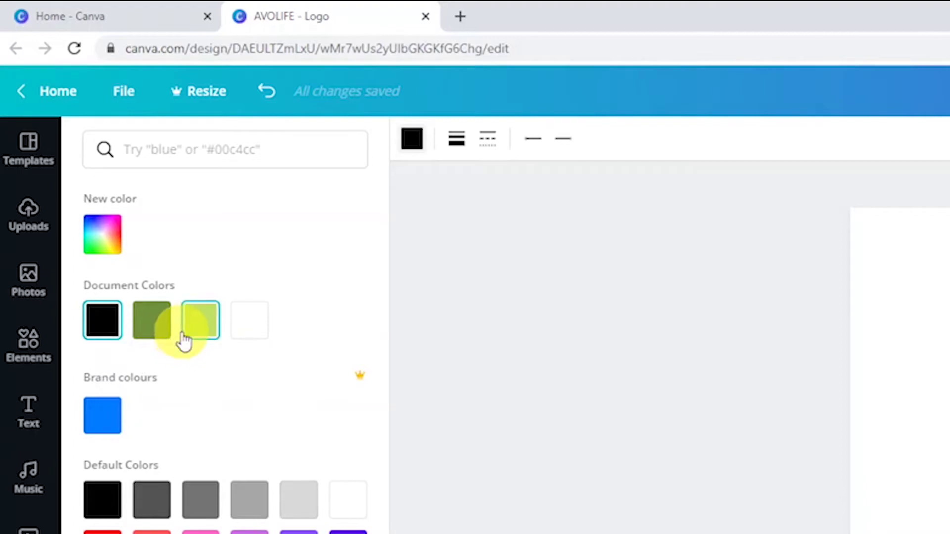
left_click(197, 328)
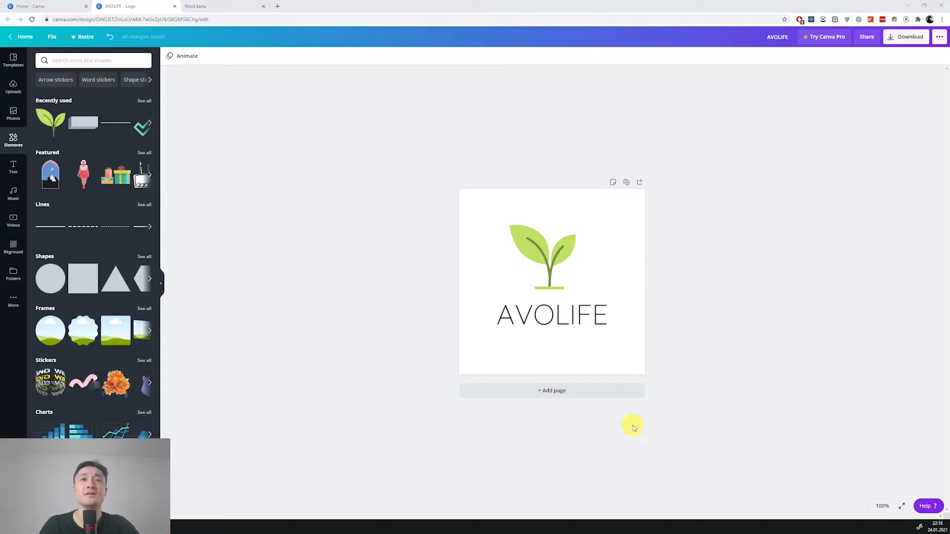
- Add a second page and place a heading on it that reads "Platos"
left_click(556, 391)
left_click(882, 506)
left_click(872, 388)
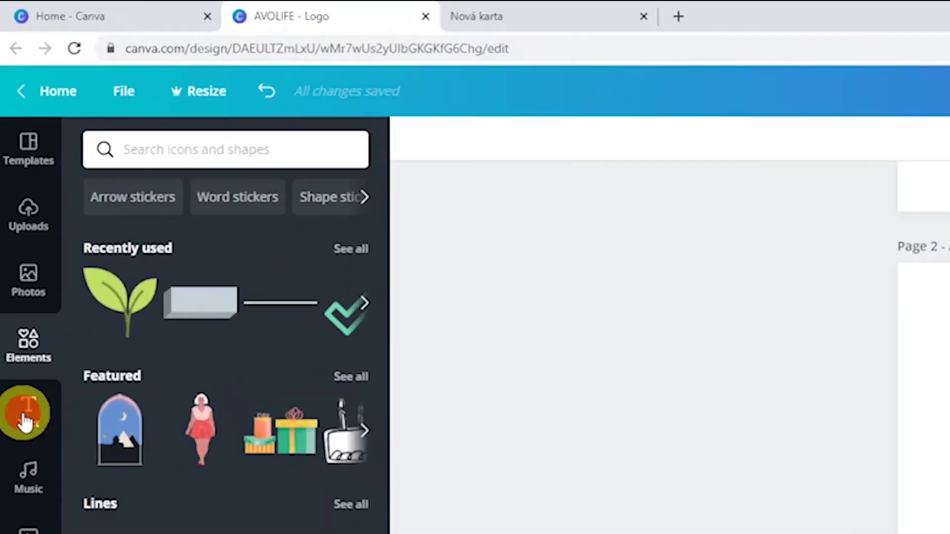
left_click(26, 421)
left_click(152, 248)
left_click(626, 282)
left_click(624, 286)
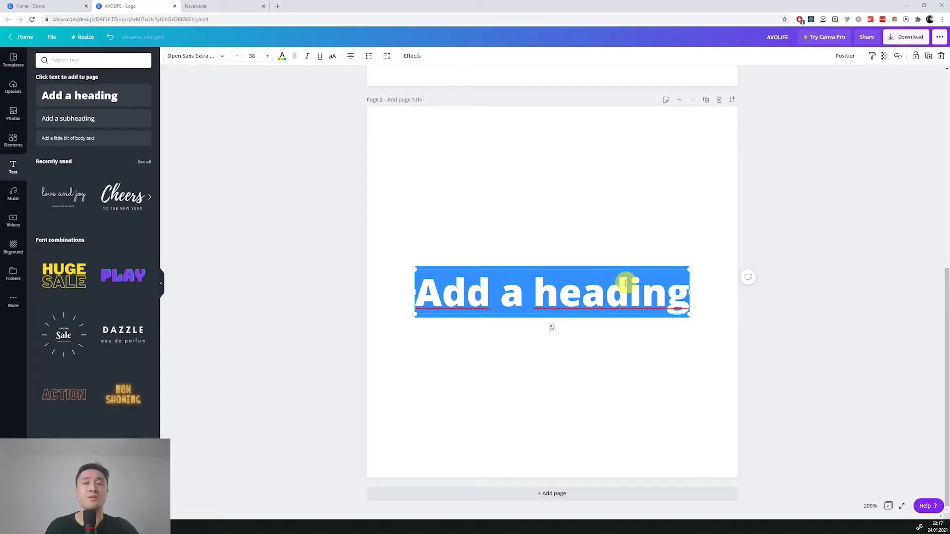
key("ctrl+a")
key("BackSpace")
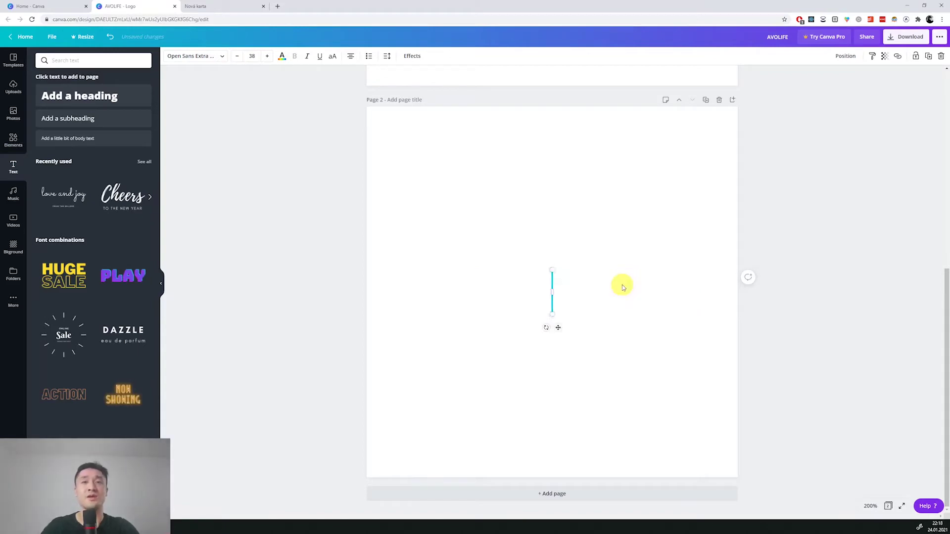
type("Platos")
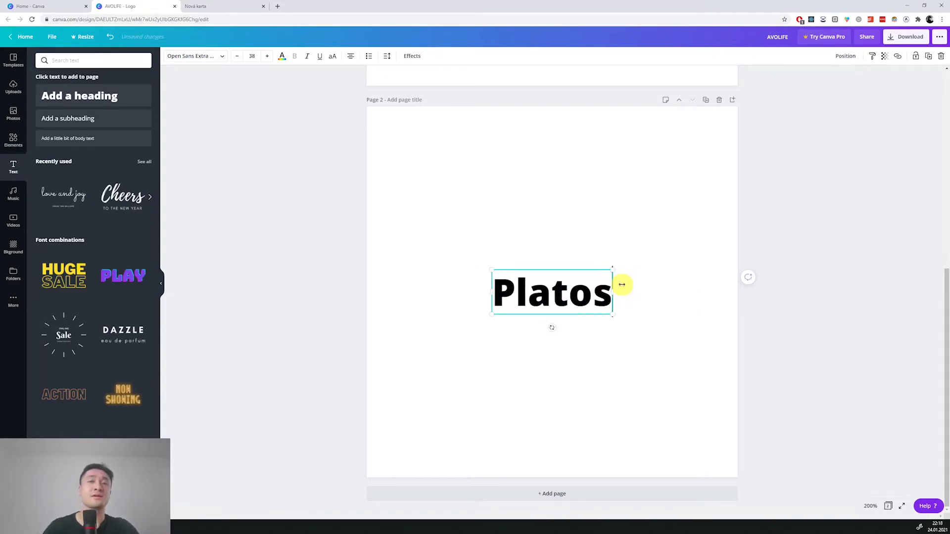
left_click(632, 323)
- Set the Platos heading's font to Bebas Neue Cyrillic
left_click(570, 301)
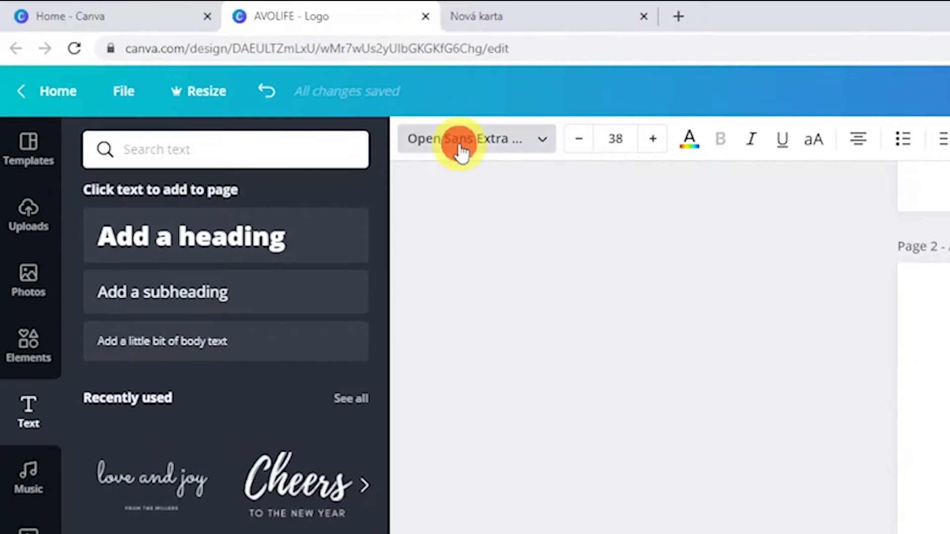
left_click(189, 59)
type("quick")
left_click(91, 60)
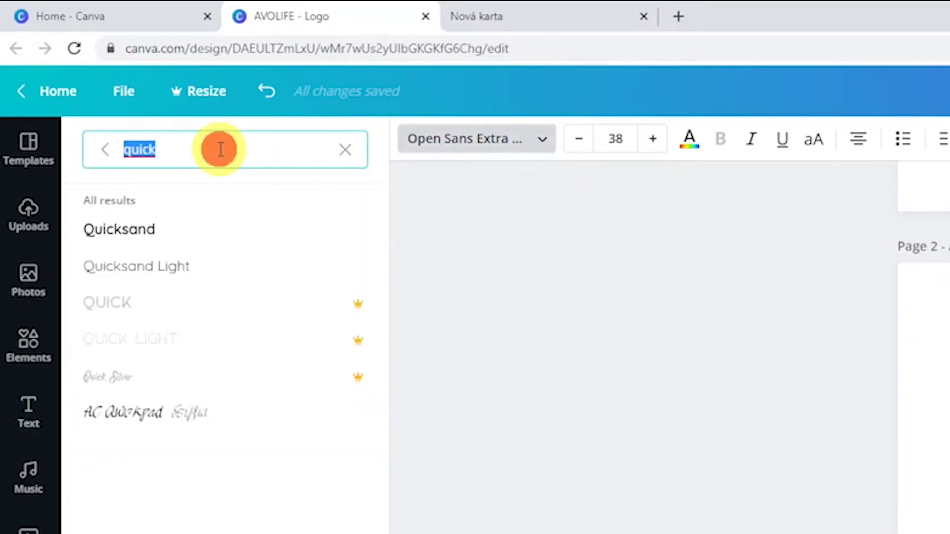
type("bebas")
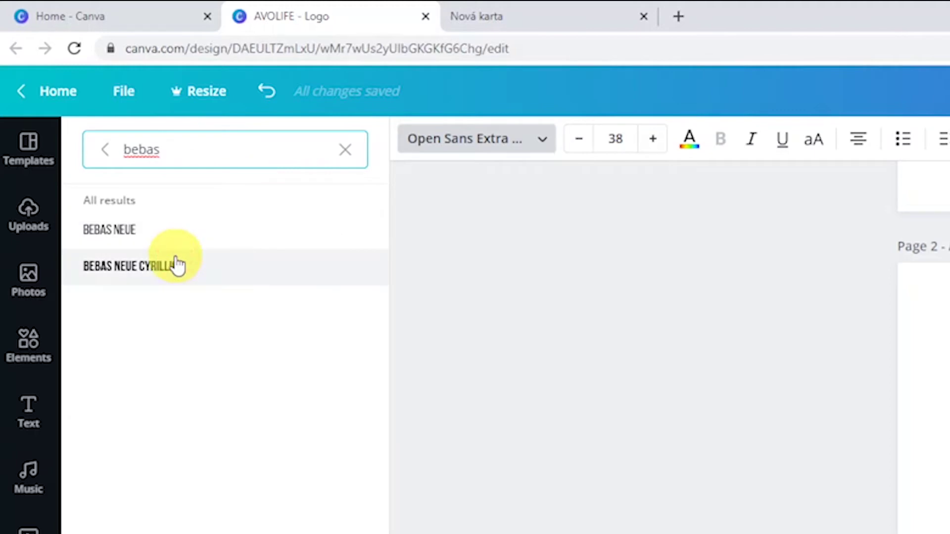
left_click(177, 266)
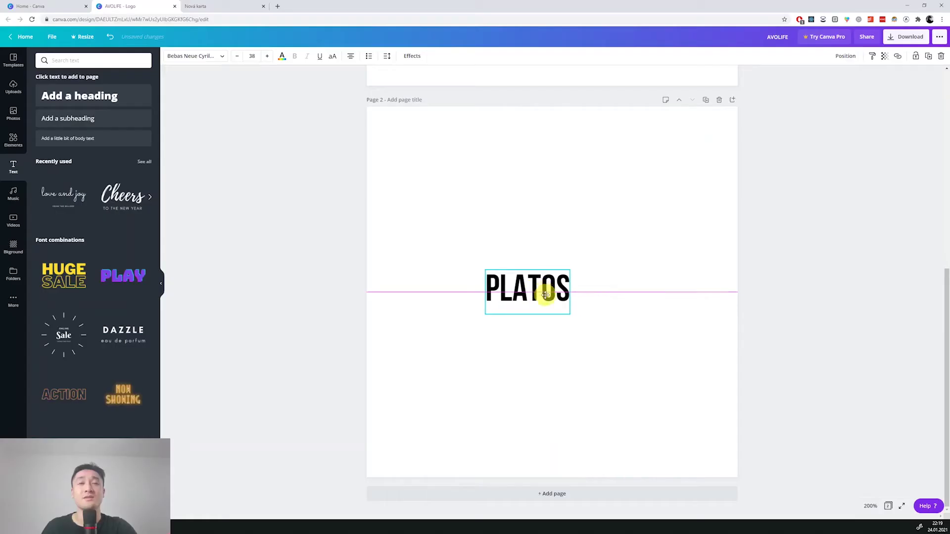
- Centre the Platos heading on the page and add a solid black line just above it
left_click_drag(546, 291, 568, 289)
left_click(351, 338)
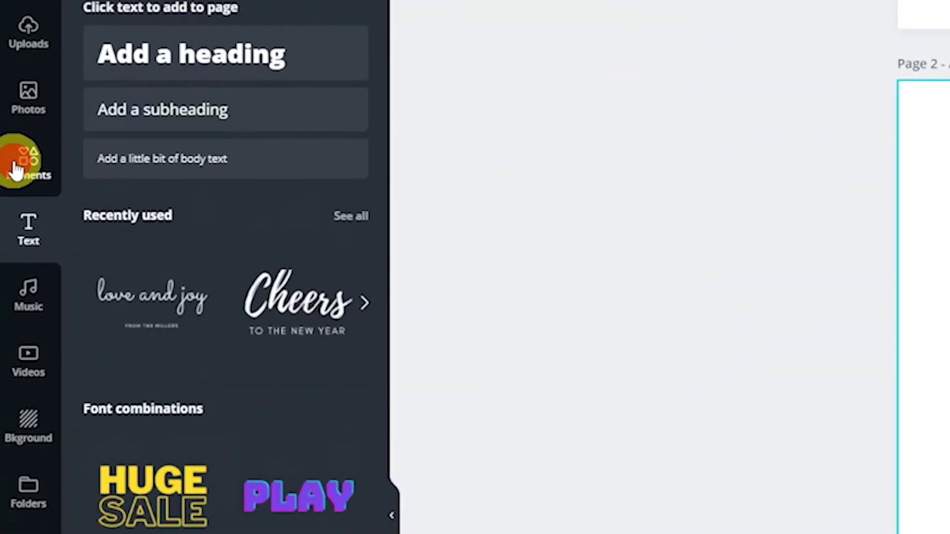
left_click(11, 141)
left_click(133, 377)
left_click(659, 292)
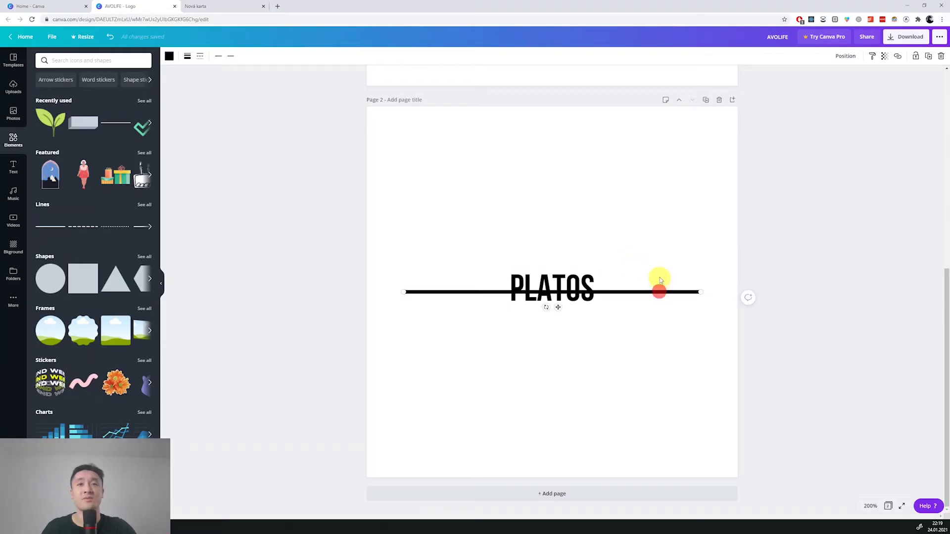
mouse_move(660, 281)
left_mouse_down()
mouse_move(660, 262)
mouse_move(718, 265)
mouse_move(704, 265)
left_mouse_up()
left_click(702, 264)
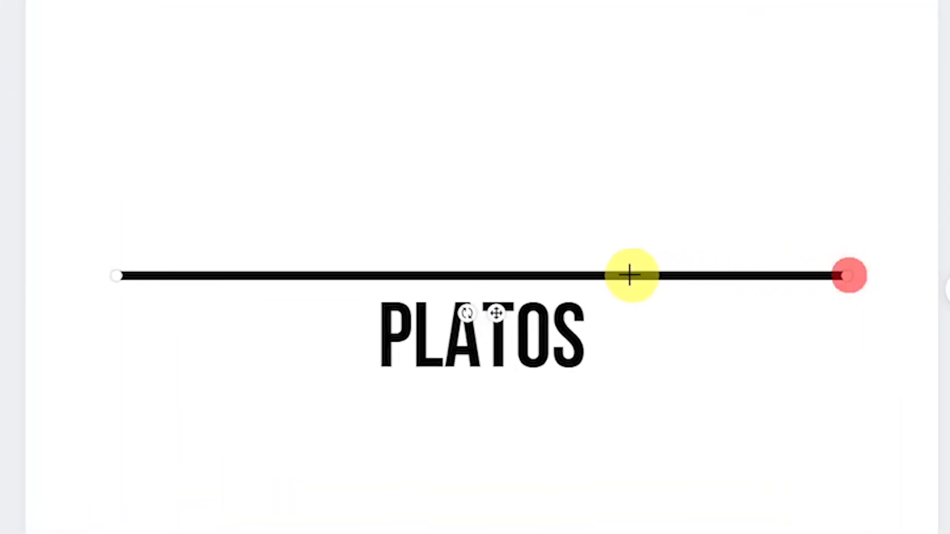
- Shorten the line to about 136, slightly wider than the heading, and centre it above the text
left_click_drag(630, 275, 366, 274)
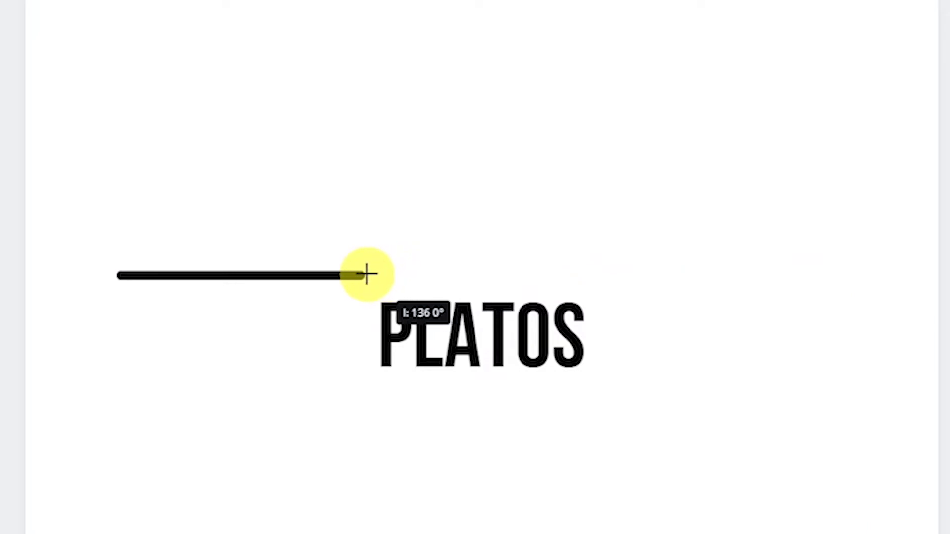
left_click_drag(366, 274, 367, 274)
left_click_drag(301, 275, 331, 272)
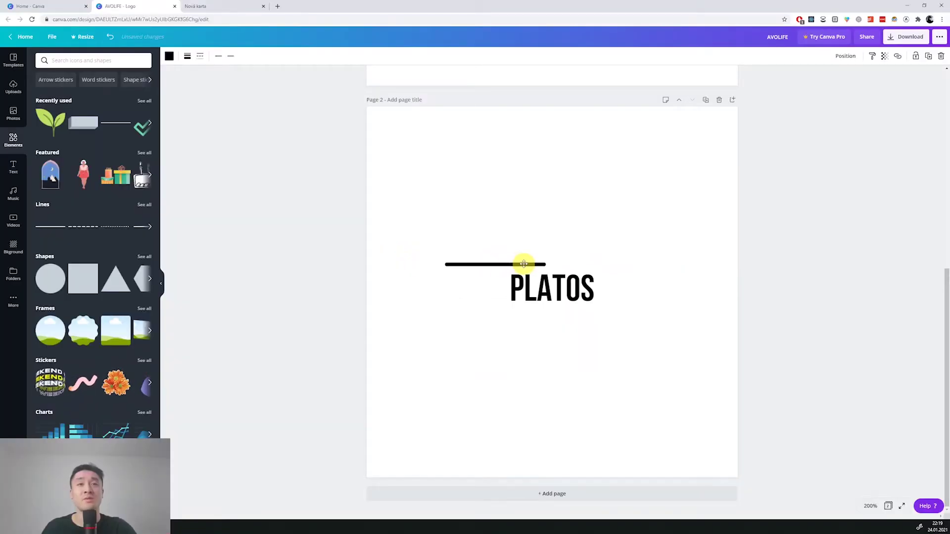
left_click_drag(523, 264, 533, 264)
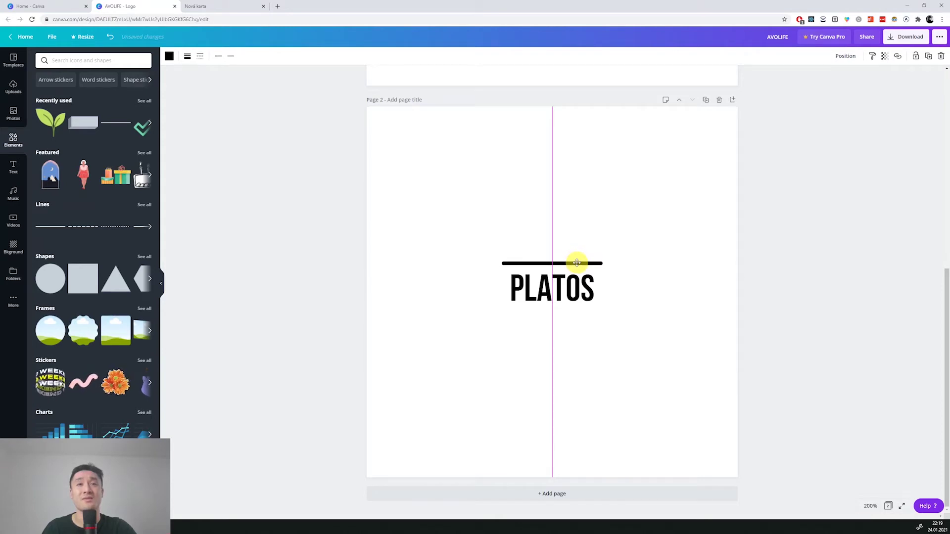
left_click_drag(577, 263, 578, 262)
- Duplicate the line above the heading and place the copy beneath the text, aligned with the original
right_click(577, 263)
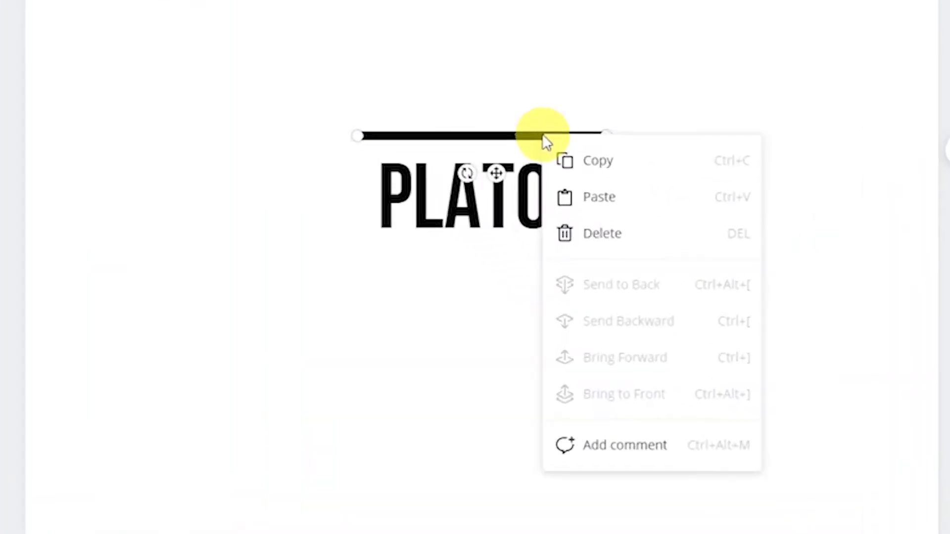
left_click(597, 174)
left_click(449, 361)
right_click(468, 333)
left_click(517, 396)
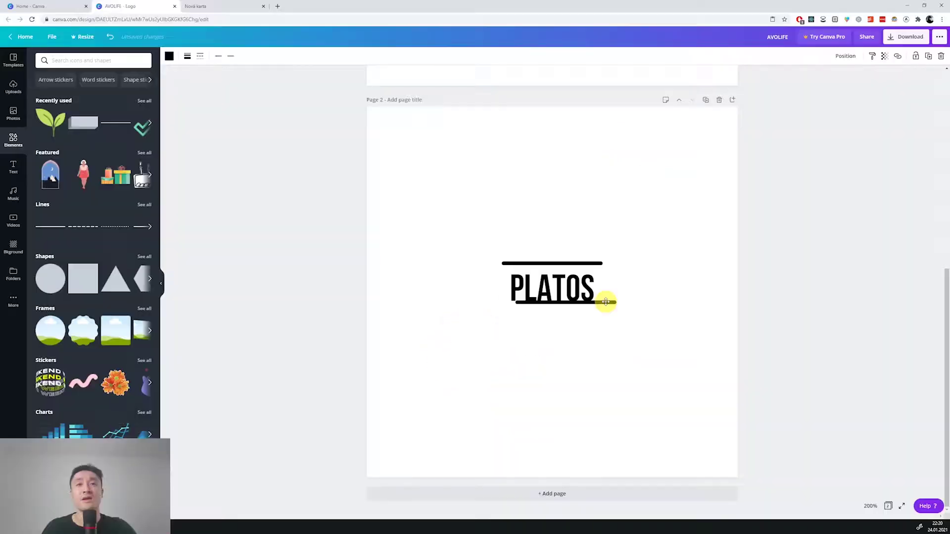
left_click_drag(595, 300, 595, 306)
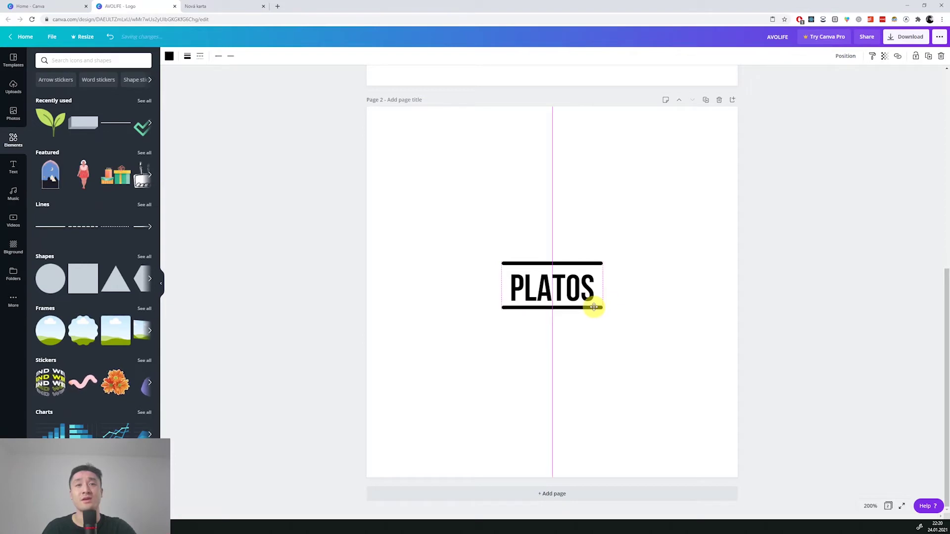
left_click(419, 249)
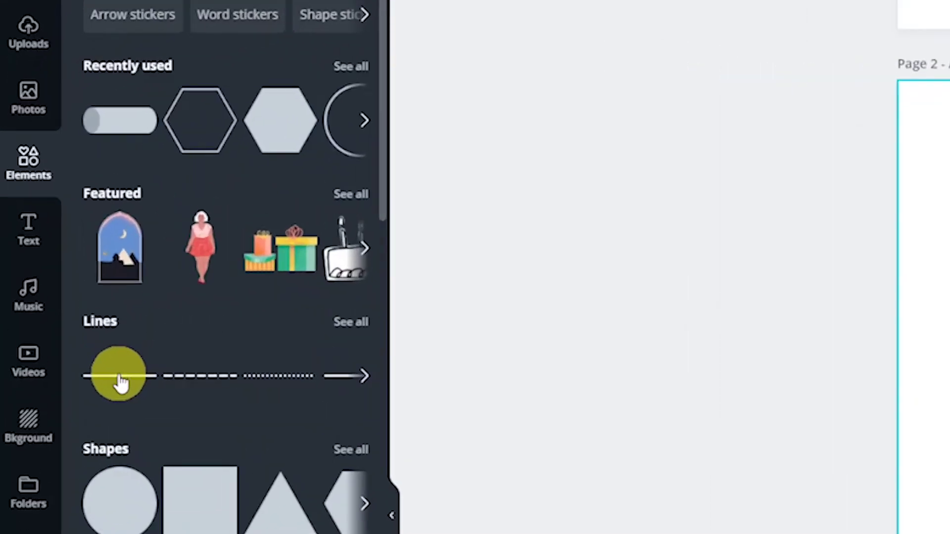
- Add another solid line, shorten it to about 41, turn it vertical and stand it on the left part of the upper line
left_click(121, 379)
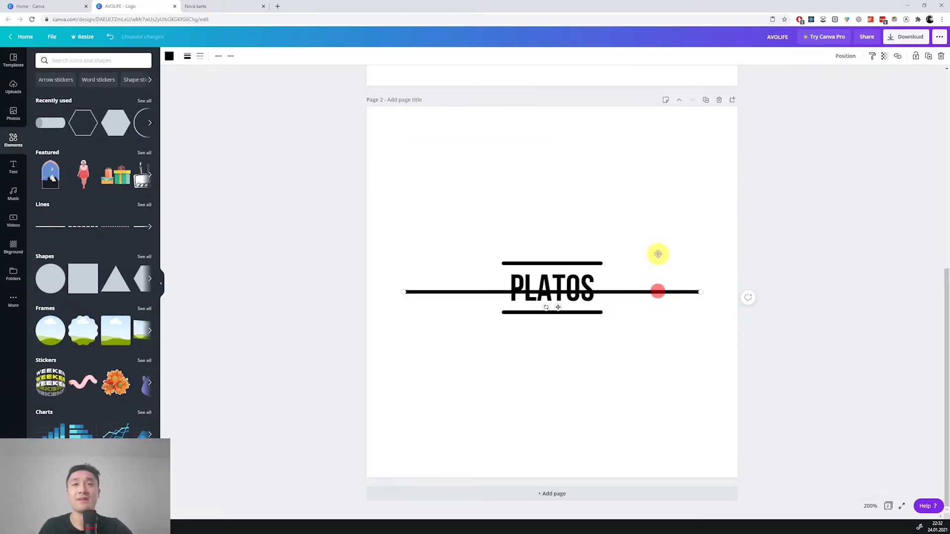
left_click_drag(657, 253, 658, 239)
left_click_drag(510, 239, 434, 238)
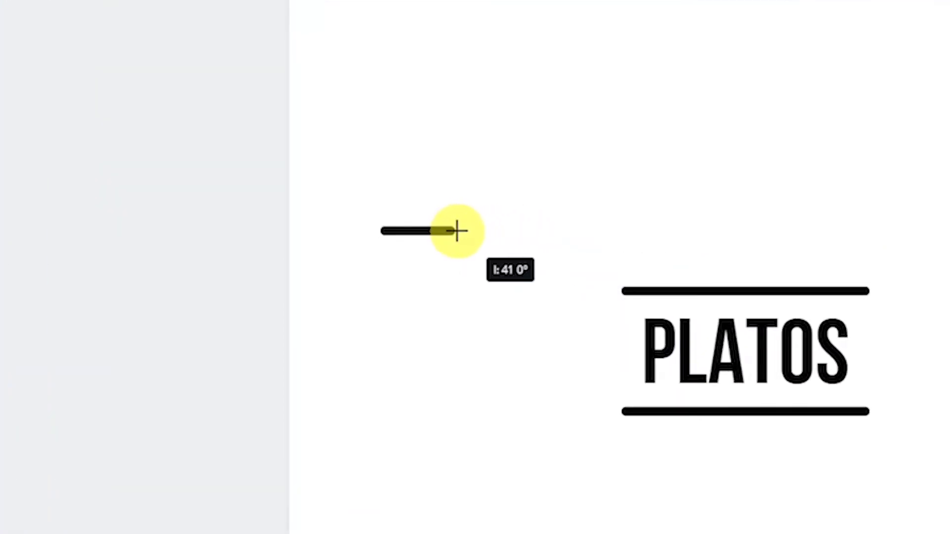
left_click_drag(405, 267, 499, 200)
left_click_drag(455, 229, 528, 235)
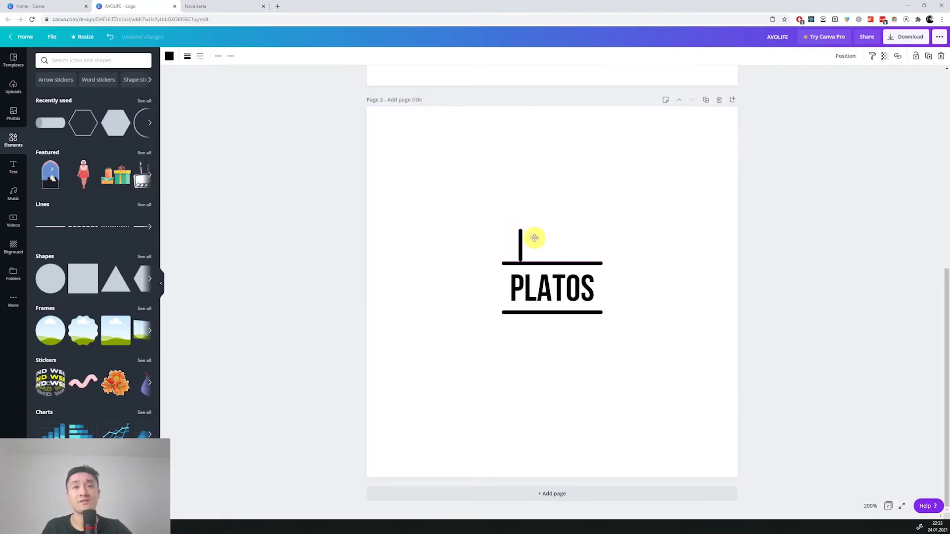
left_click_drag(537, 240, 537, 239)
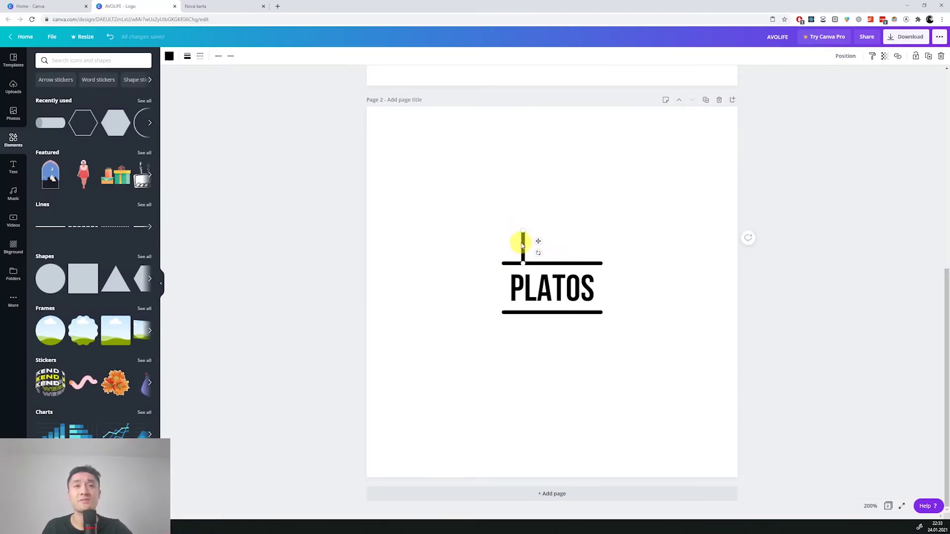
- Duplicate the vertical line, stand the copy on the left end of the upper line and shorten it to about half height
right_click(524, 243)
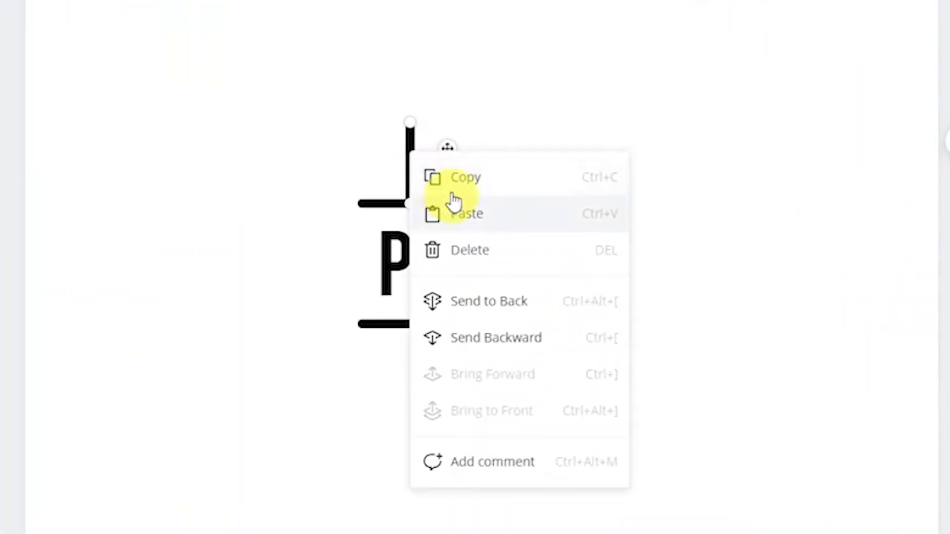
left_click(454, 176)
left_click(351, 130)
right_click(352, 129)
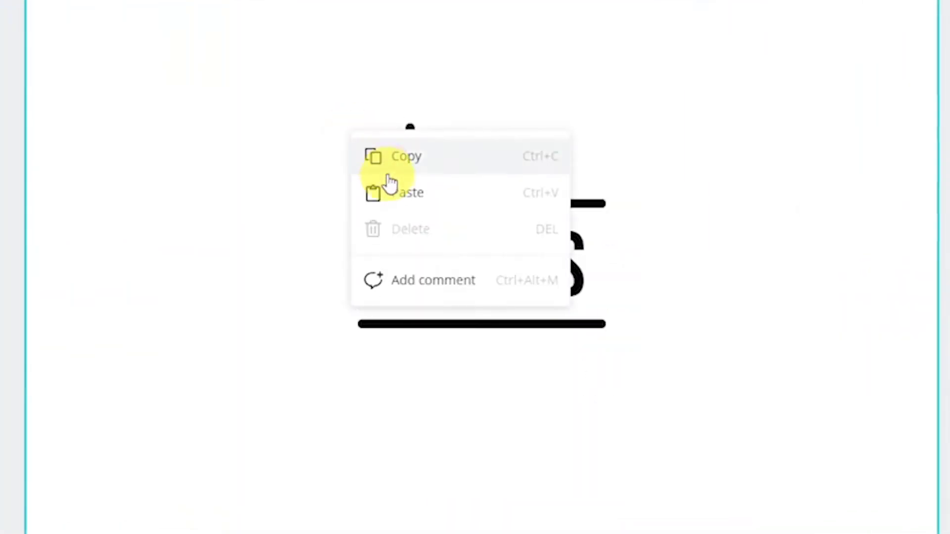
left_click(393, 193)
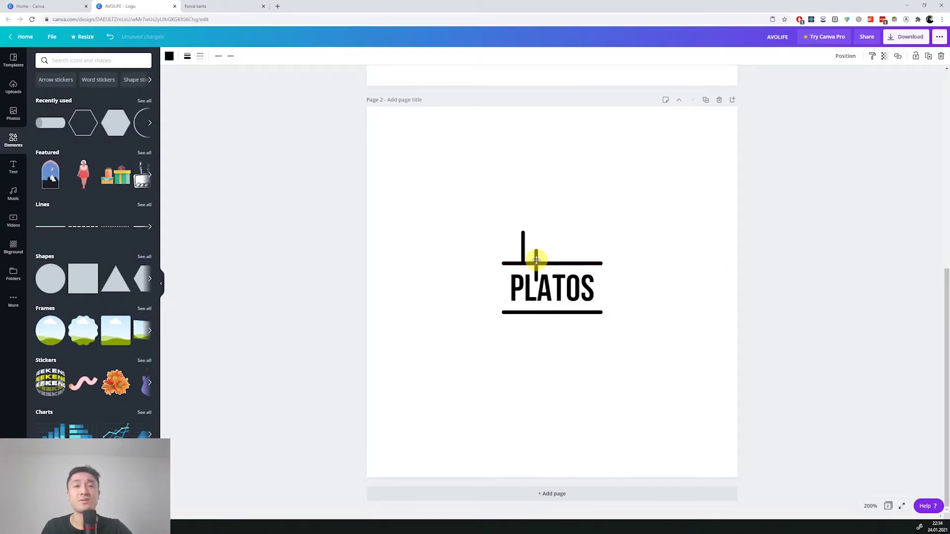
left_click_drag(535, 258, 501, 242)
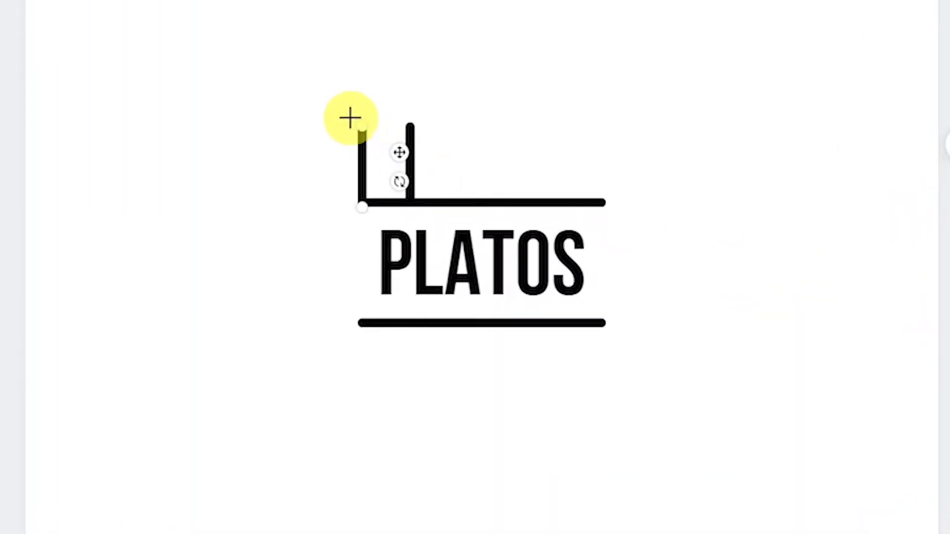
left_click_drag(362, 130, 362, 150)
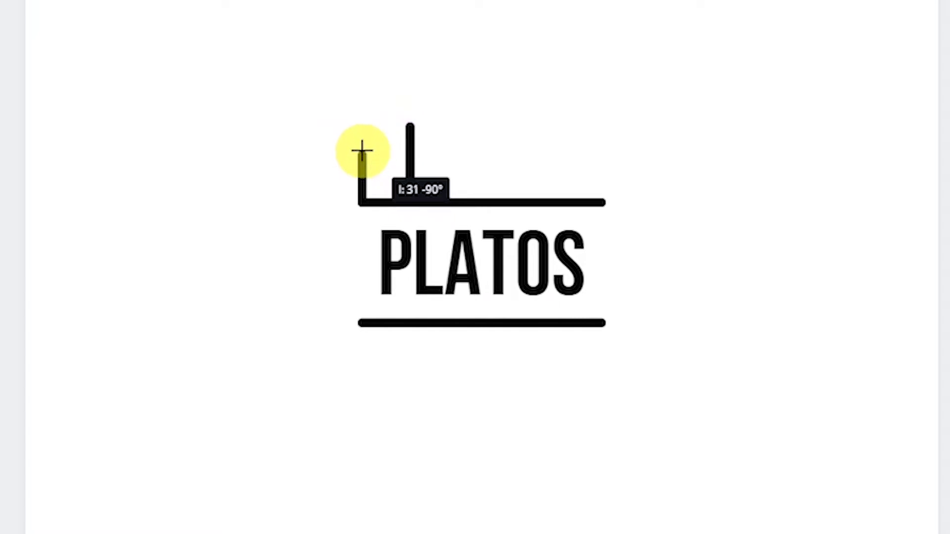
mouse_move(362, 150)
left_mouse_down()
mouse_move(371, 159)
mouse_move(362, 133)
left_mouse_up()
- Paste another vertical line midway between the two existing ones and shorten it to about 31
right_click(351, 124)
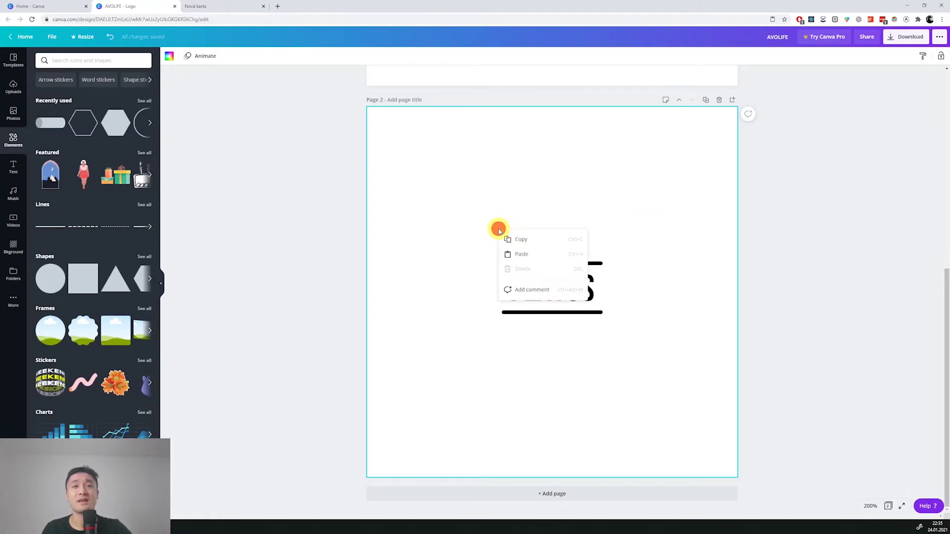
left_click(515, 254)
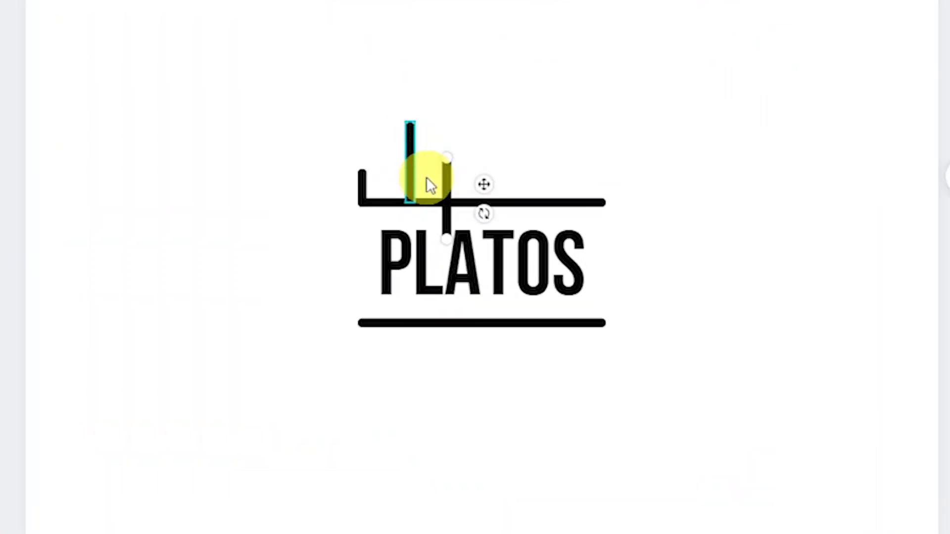
left_click_drag(447, 192, 386, 148)
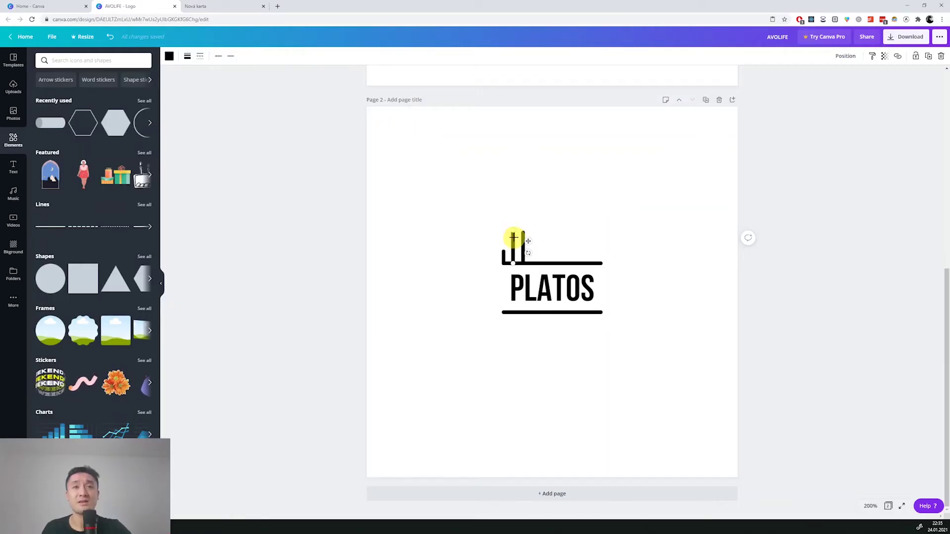
left_click_drag(514, 238, 514, 240)
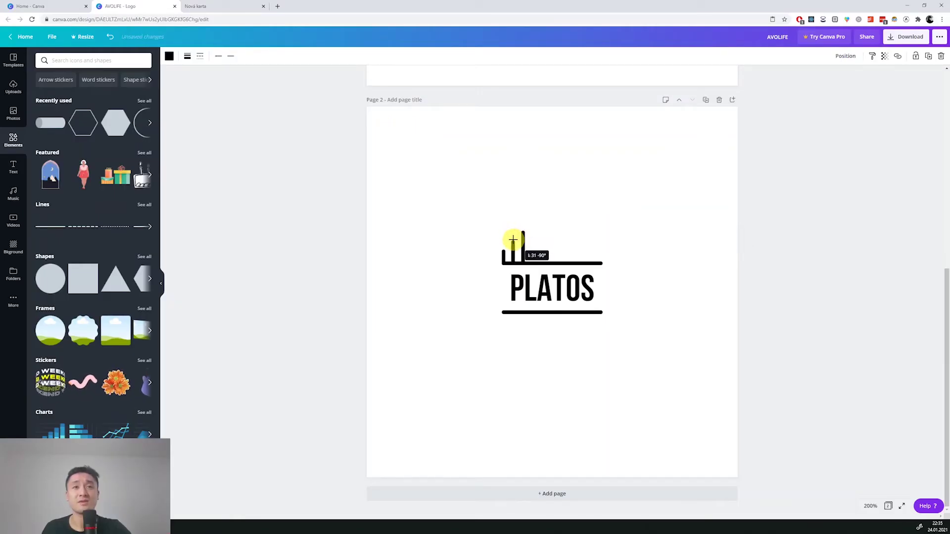
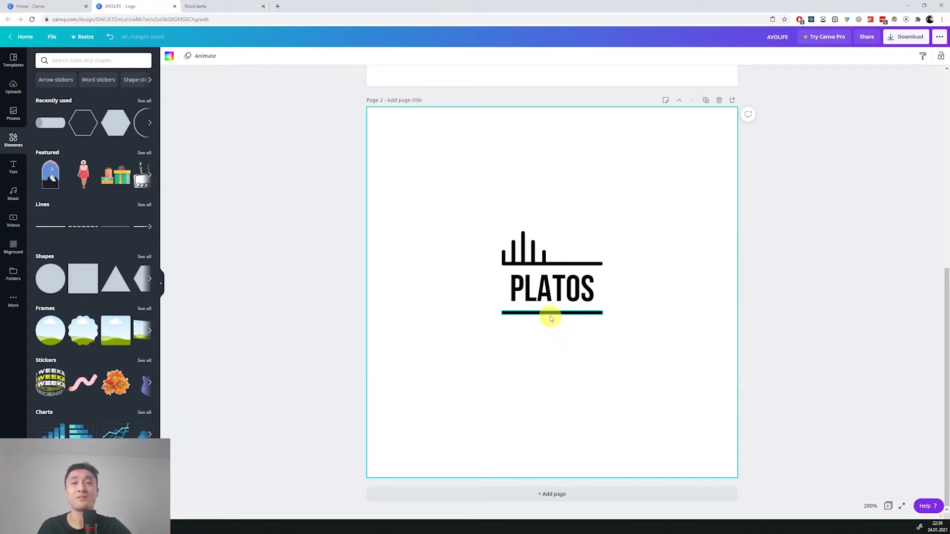
- Duplicate the five vertical lines together and move the copy into the empty area below the lower horizontal line
left_click(477, 202)
left_click_drag(464, 201, 511, 232)
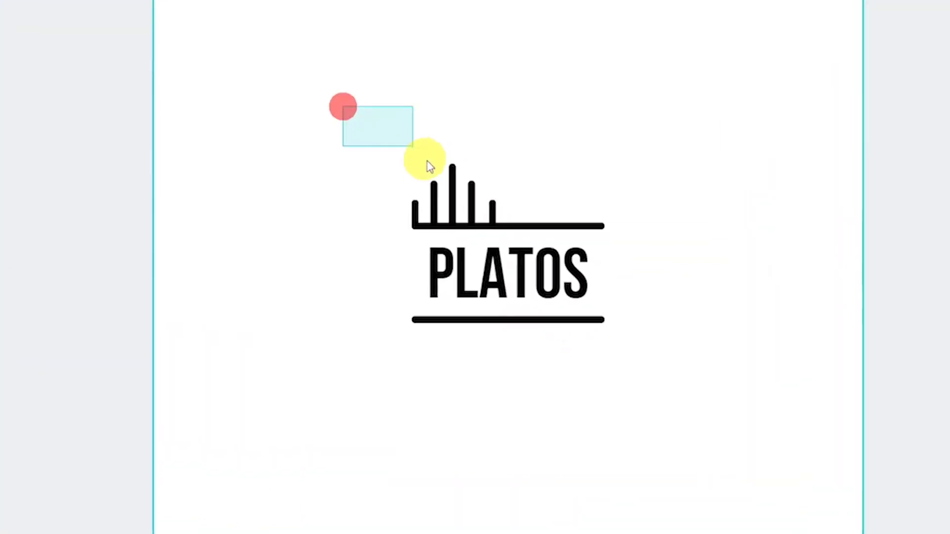
left_click_drag(427, 162, 508, 198)
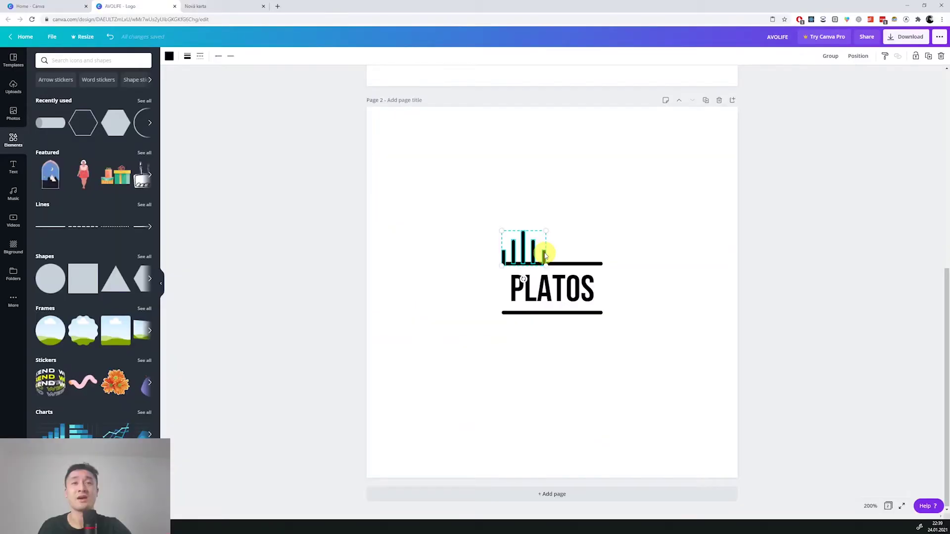
right_click(546, 255)
left_click(562, 261)
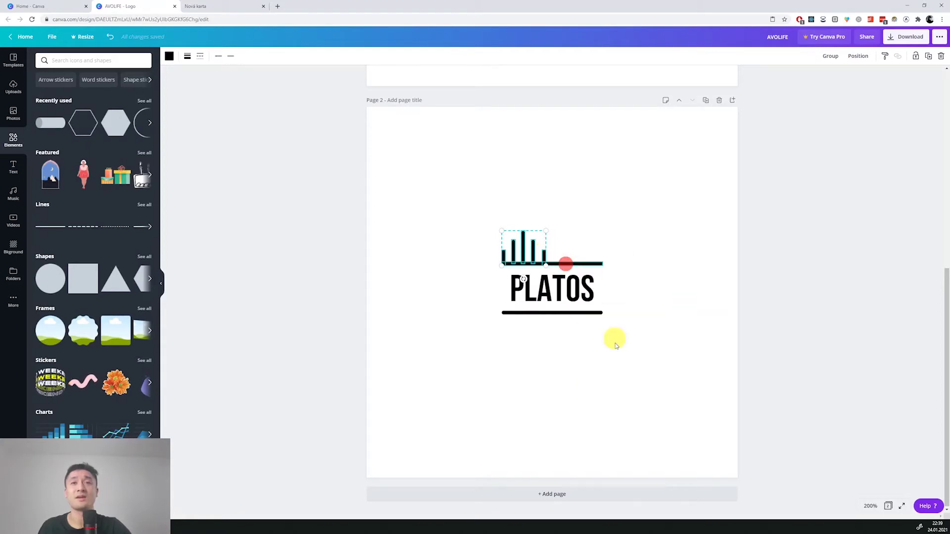
left_click(601, 345)
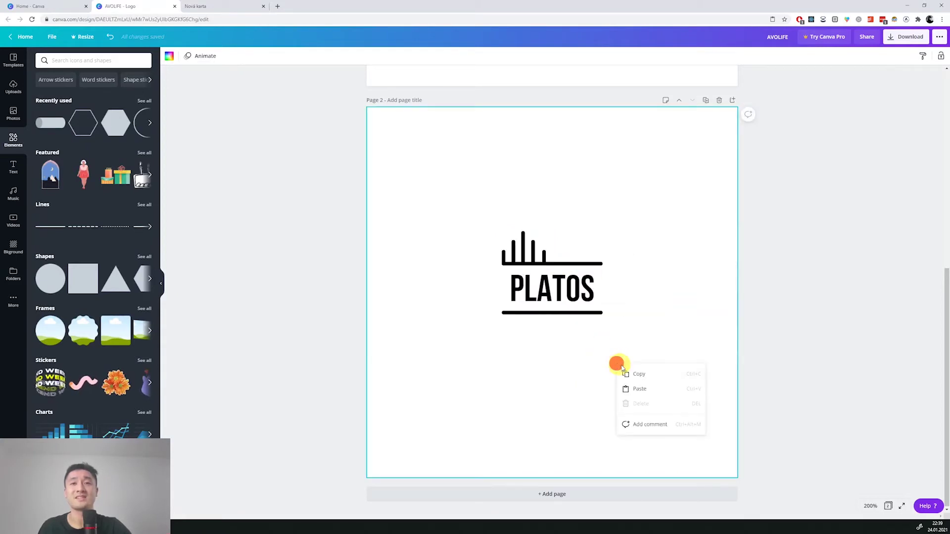
left_click(639, 388)
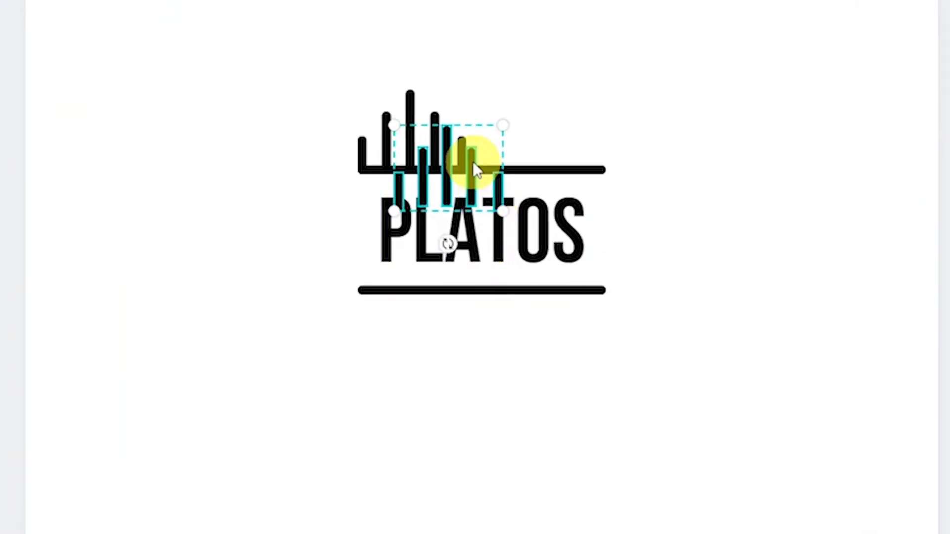
left_click_drag(473, 161, 526, 390)
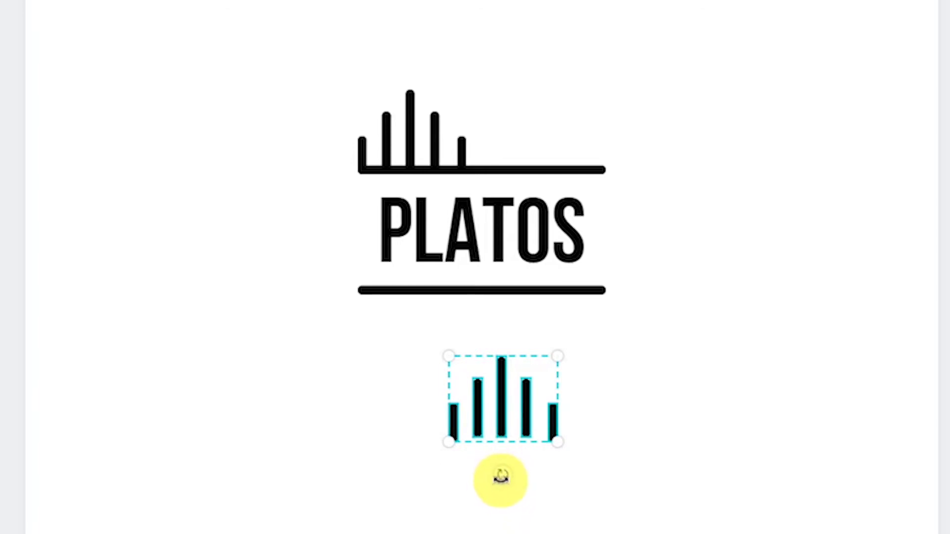
- Rotate the copied set of vertical lines 180° and hang it from the right end of the lower horizontal line
left_click_drag(501, 478, 433, 368)
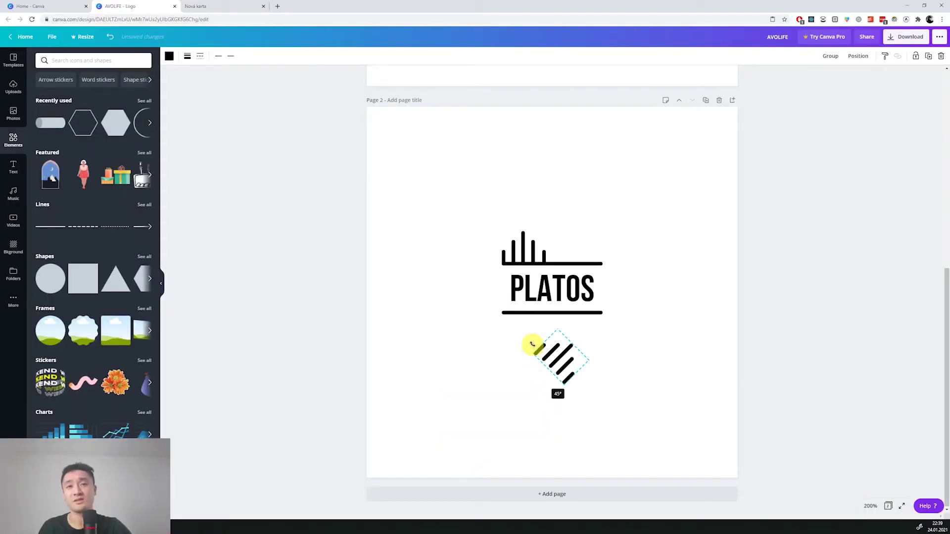
left_click_drag(532, 345, 560, 335)
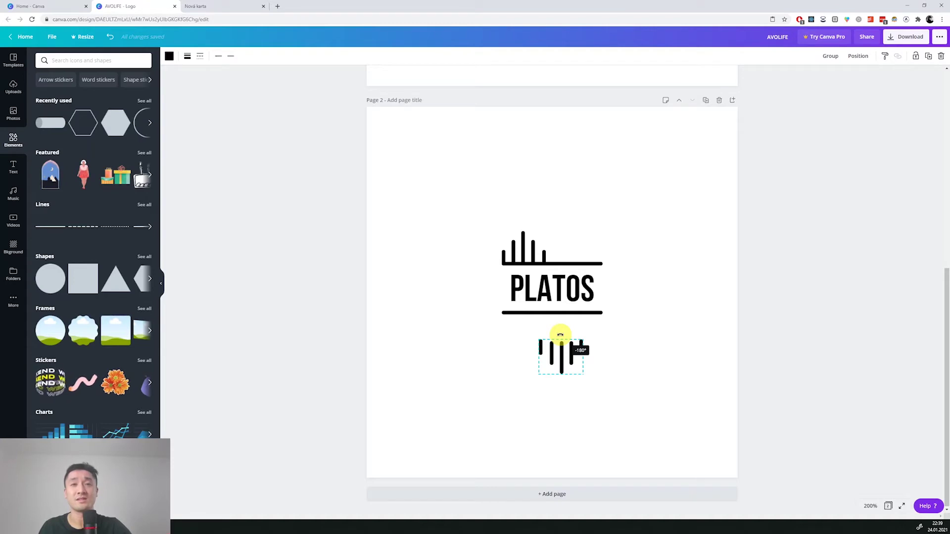
left_click_drag(560, 335, 557, 359)
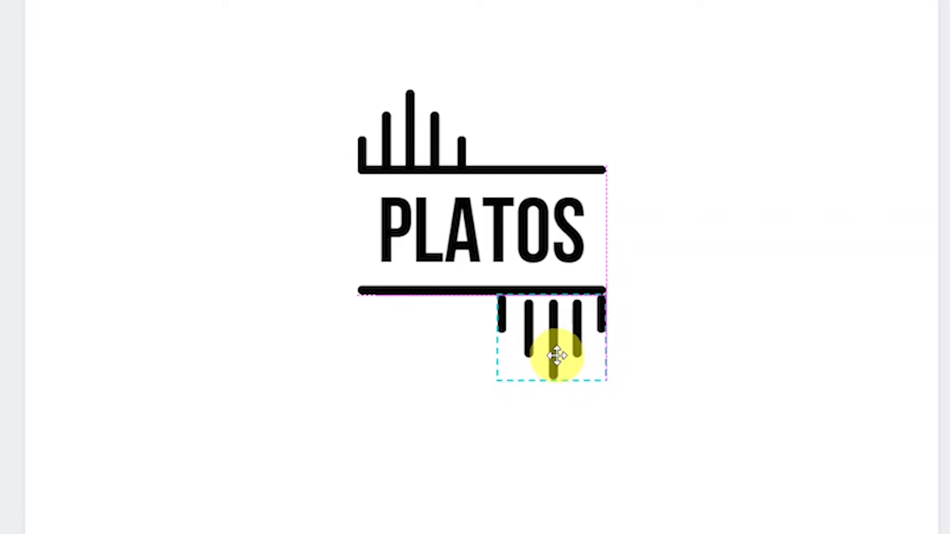
left_click_drag(557, 354, 559, 349)
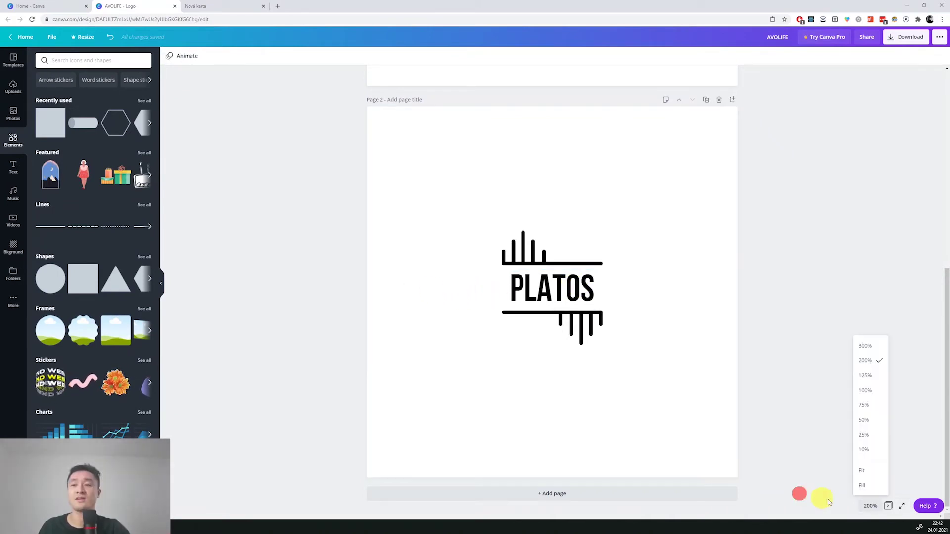
- Add a square shape to the PLATOS page at 300% zoom and colour it dark red, #B82E20
left_click(871, 506)
left_click(870, 345)
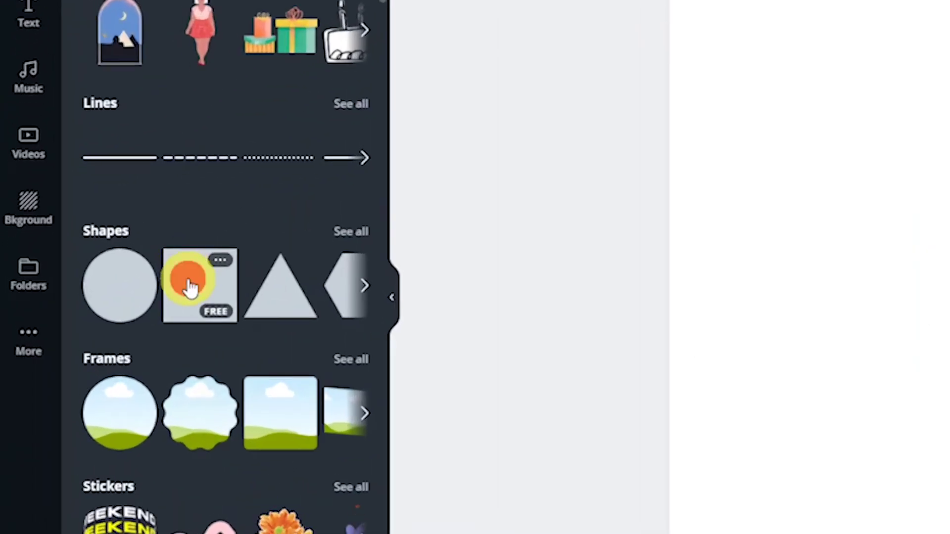
left_click(191, 286)
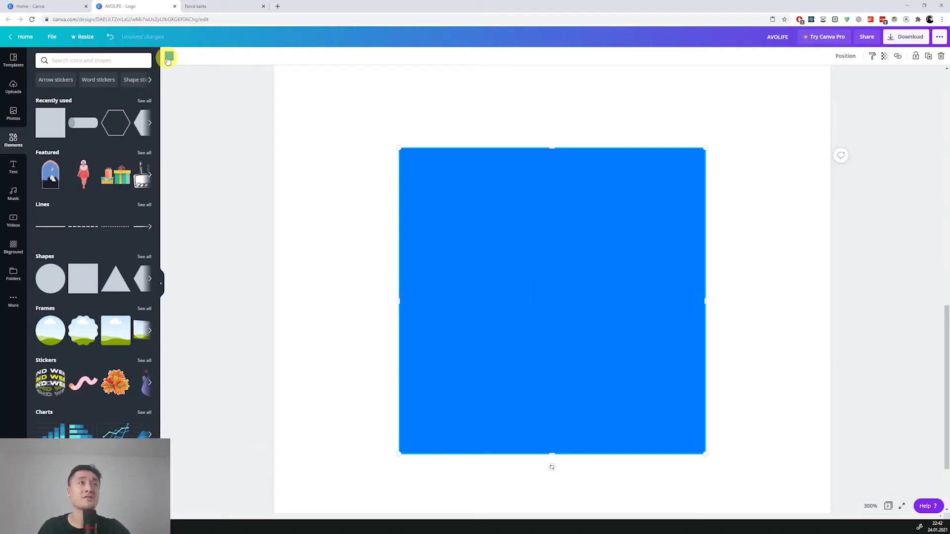
left_click(168, 58)
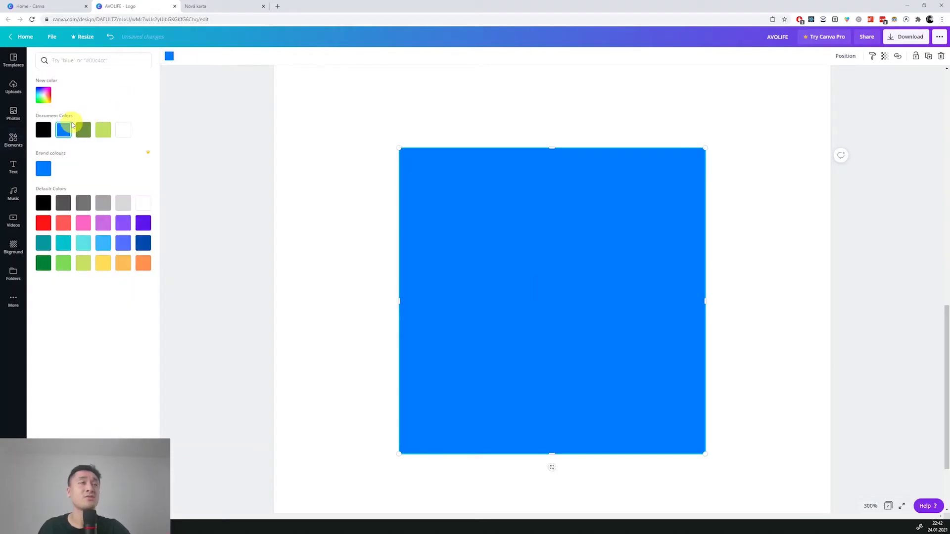
left_click(45, 95)
left_click(124, 125)
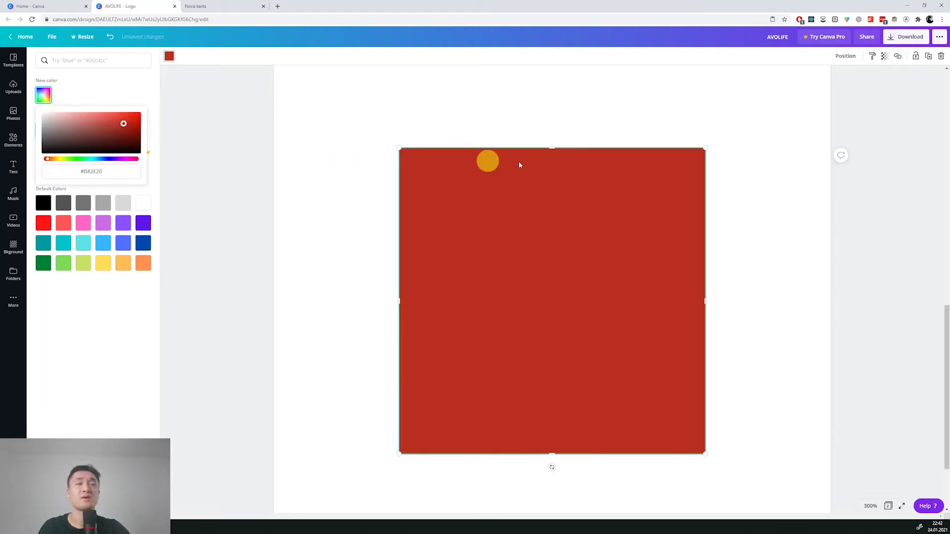
- Shrink the red square, move it over the O of PLATOS and size it to cover the letter's inner opening
left_click(707, 147)
left_click_drag(535, 253, 461, 382)
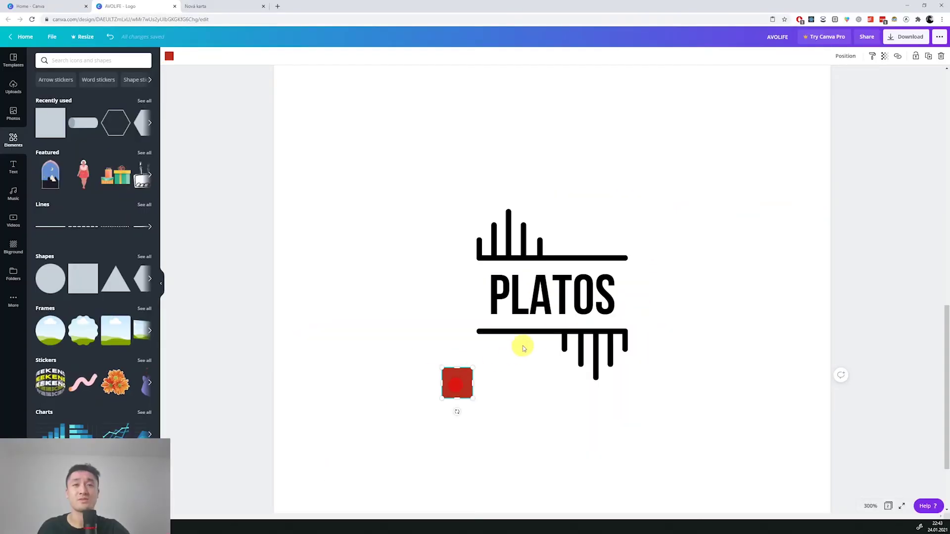
left_click_drag(457, 383, 591, 297)
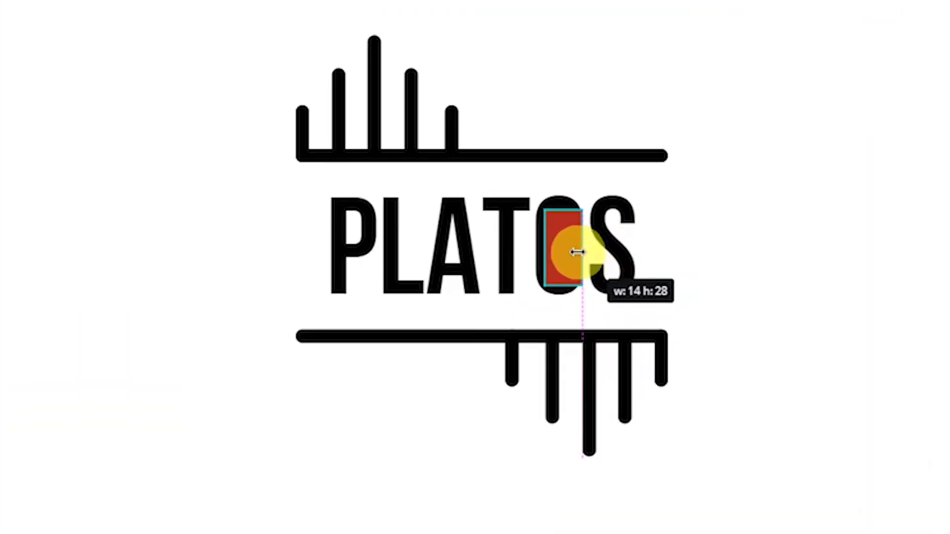
left_click_drag(577, 253, 573, 252)
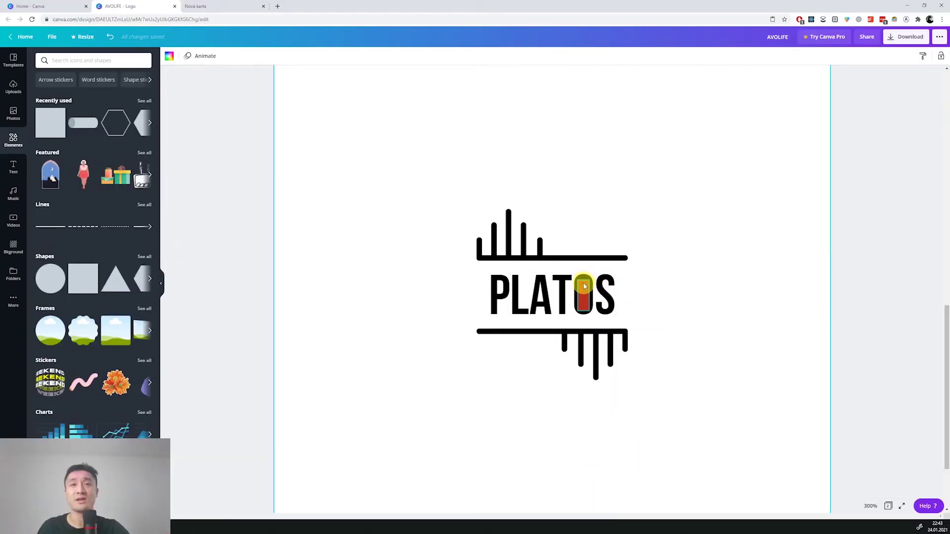
left_click(583, 283)
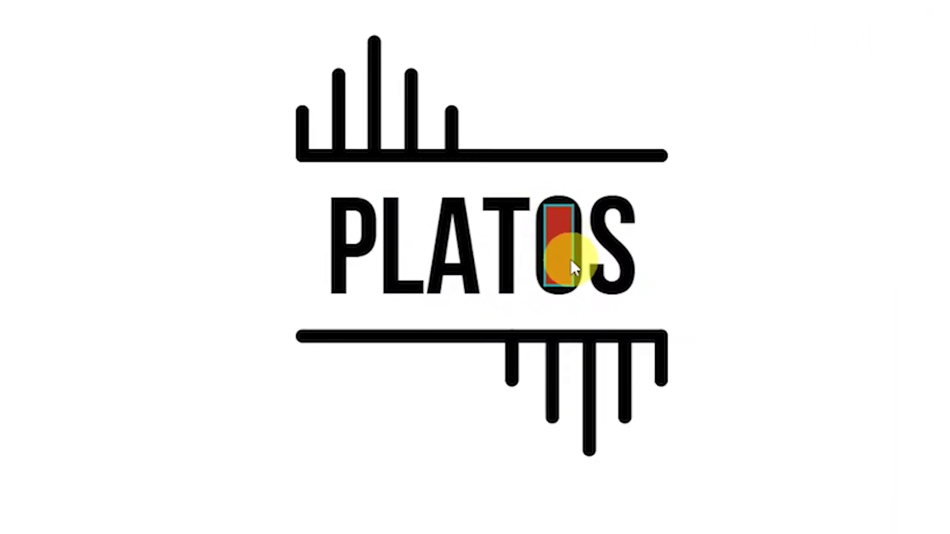
- Send the red rectangle to the back so it sits behind the PLATOS text
right_click(561, 238)
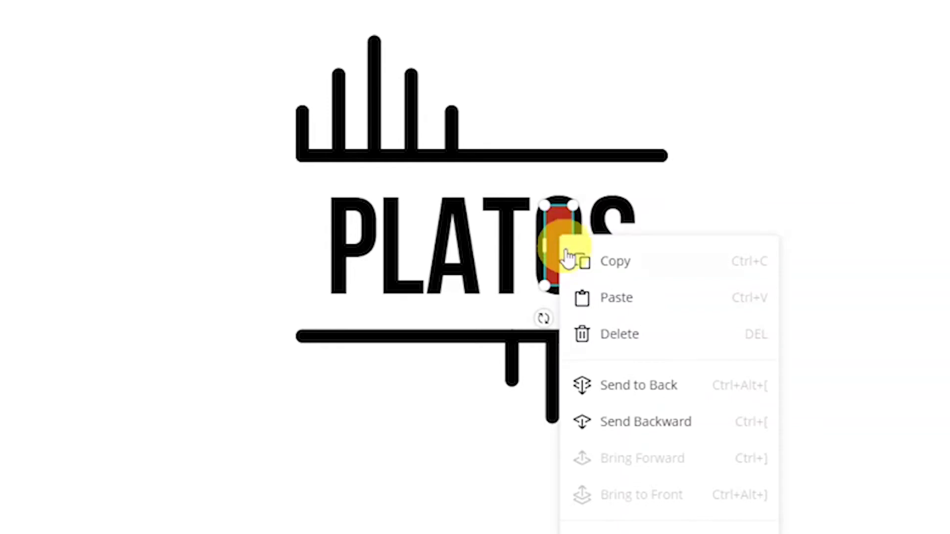
left_click(638, 390)
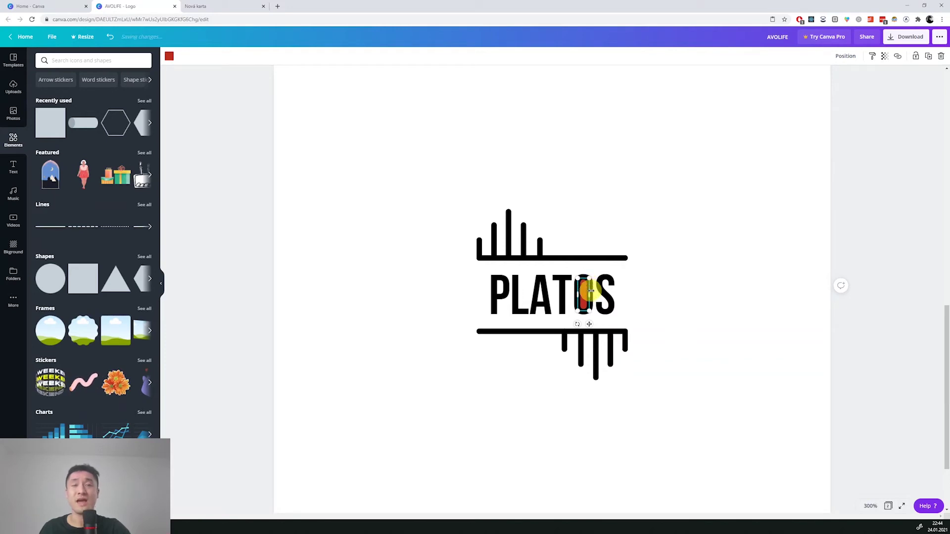
left_click(657, 288)
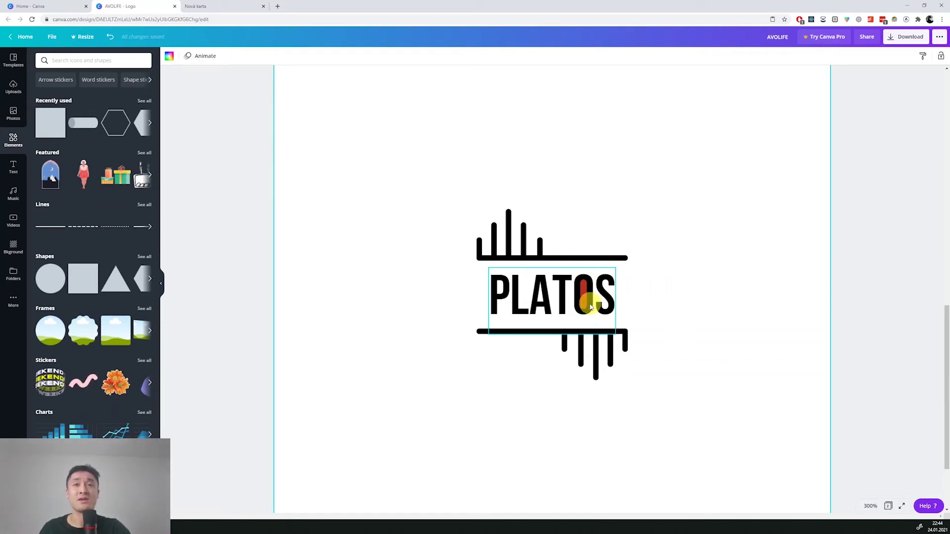
- Select all parts of the PLATOS logo together and enlarge them
scroll(584, 283, "down", 3)
left_click_drag(449, 181, 665, 399)
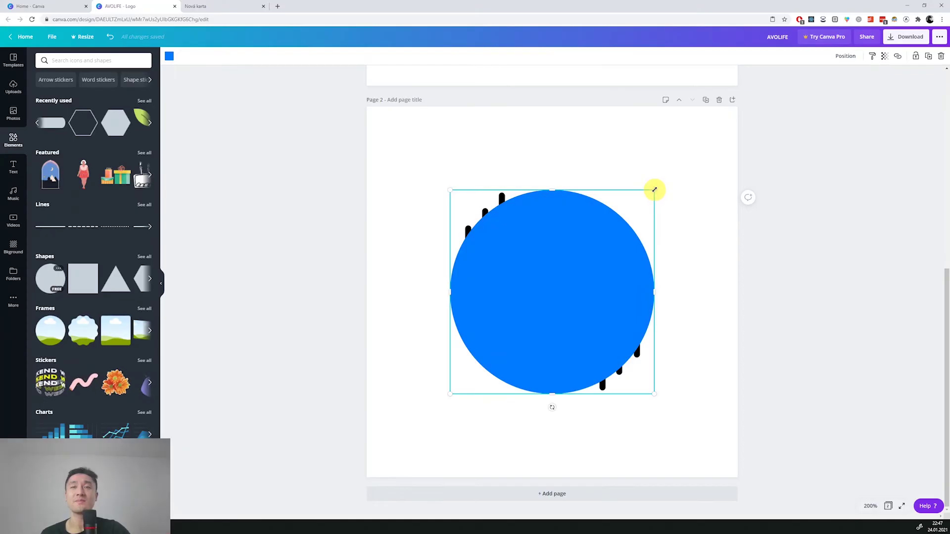
- Shrink the blue circle to a small dot in the document's dark red and centre it above the tallest upper vertical line
left_click_drag(476, 340, 470, 364)
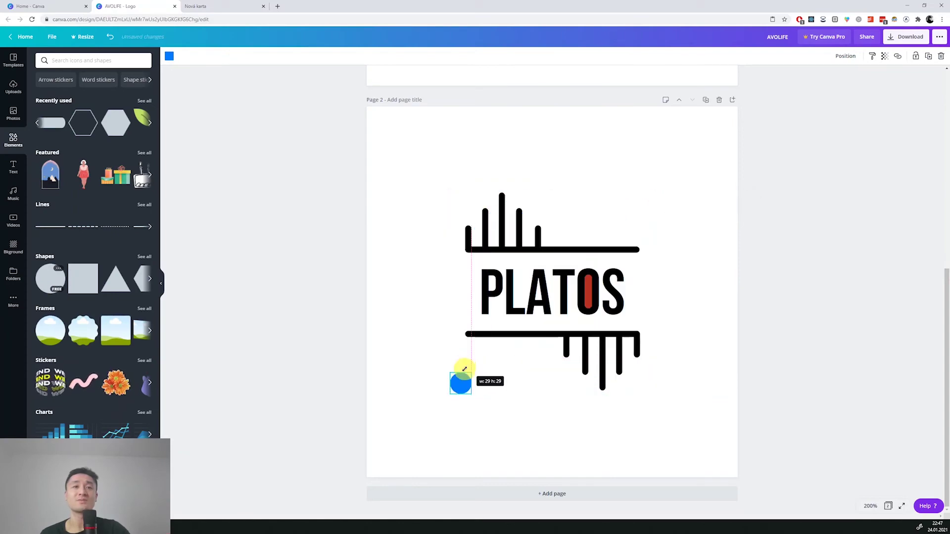
left_click(416, 142)
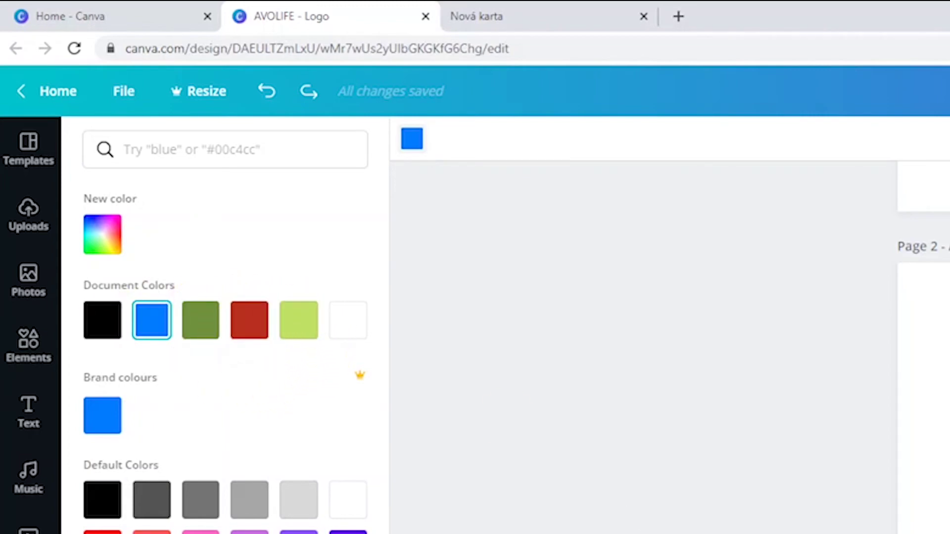
left_click(247, 319)
left_click_drag(949, 367, 949, 533)
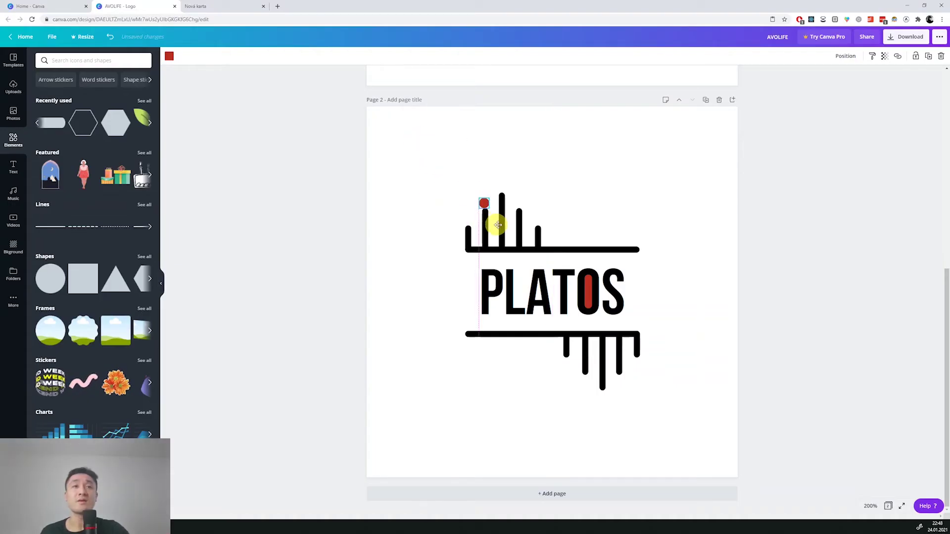
left_click_drag(498, 225, 508, 205)
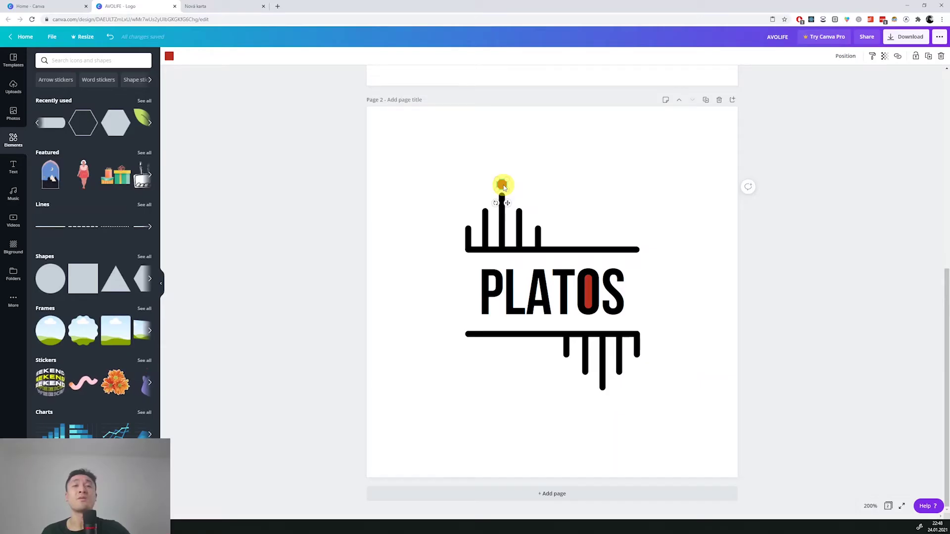
- Copy and paste the red dot, and place the copy just below the longest vertical line under the lower horizontal line
right_click(360, 38)
left_click(526, 197)
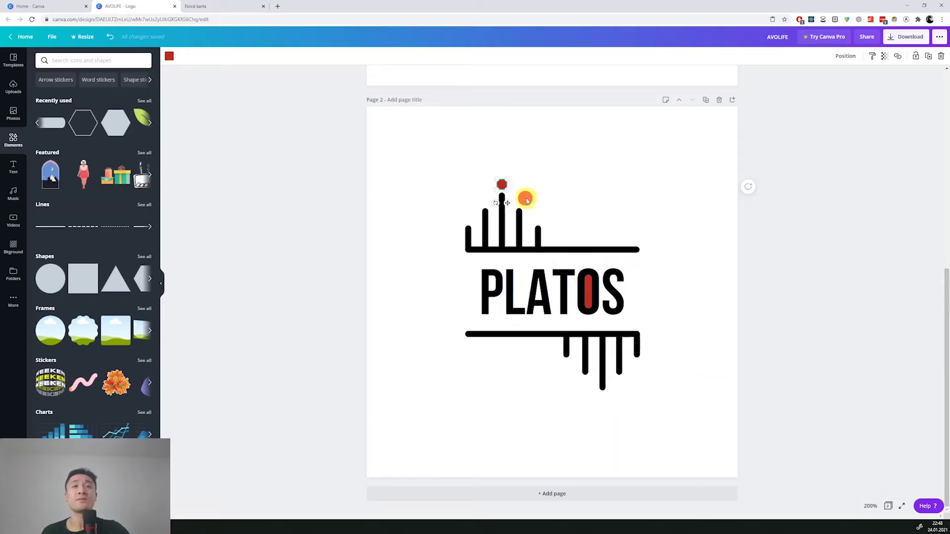
right_click(614, 405)
left_click(635, 430)
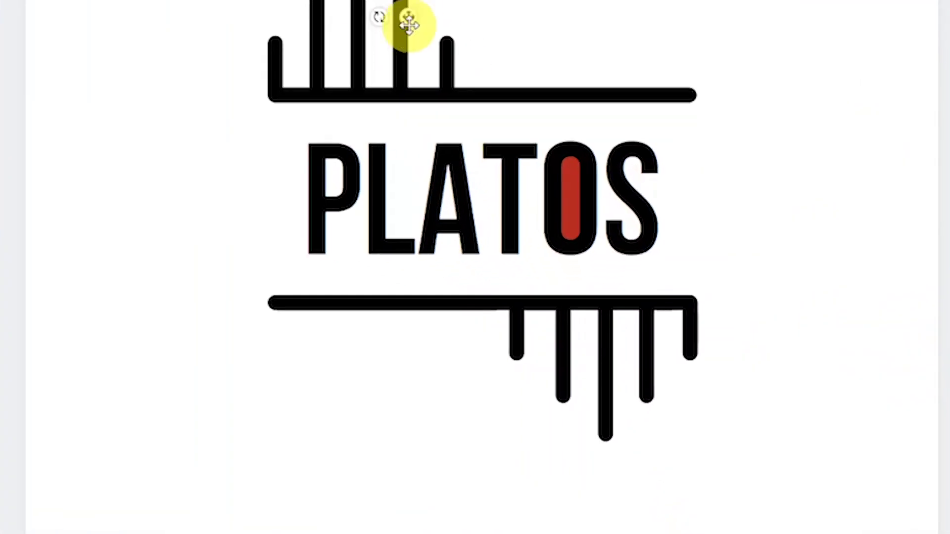
left_click_drag(522, 218, 550, 272)
left_click_drag(475, 149, 620, 495)
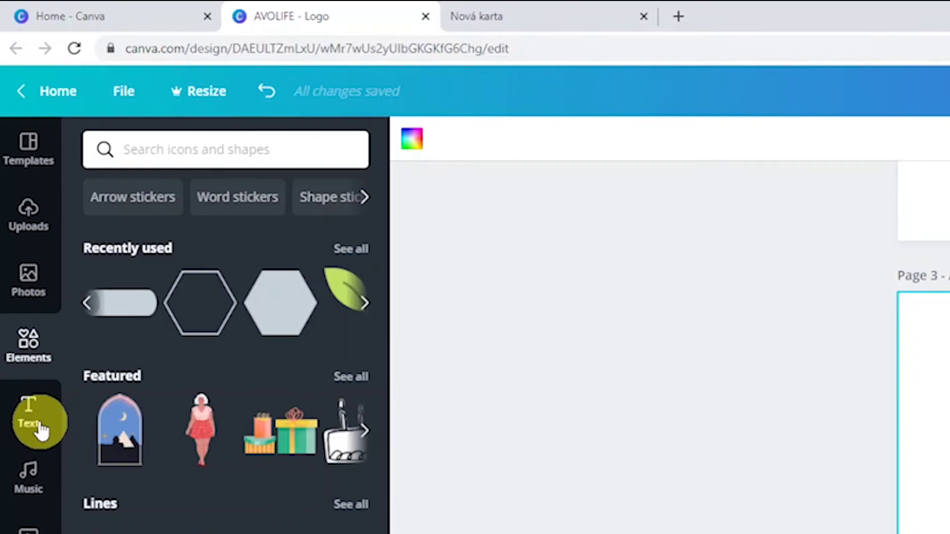
- Add a heading to page 3 and replace its text with BITCROW
left_click(40, 428)
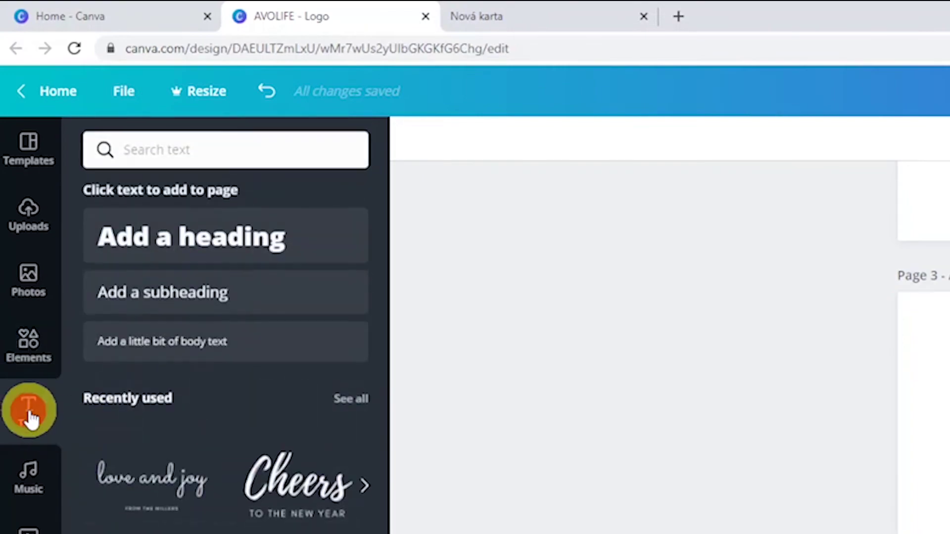
left_click(173, 240)
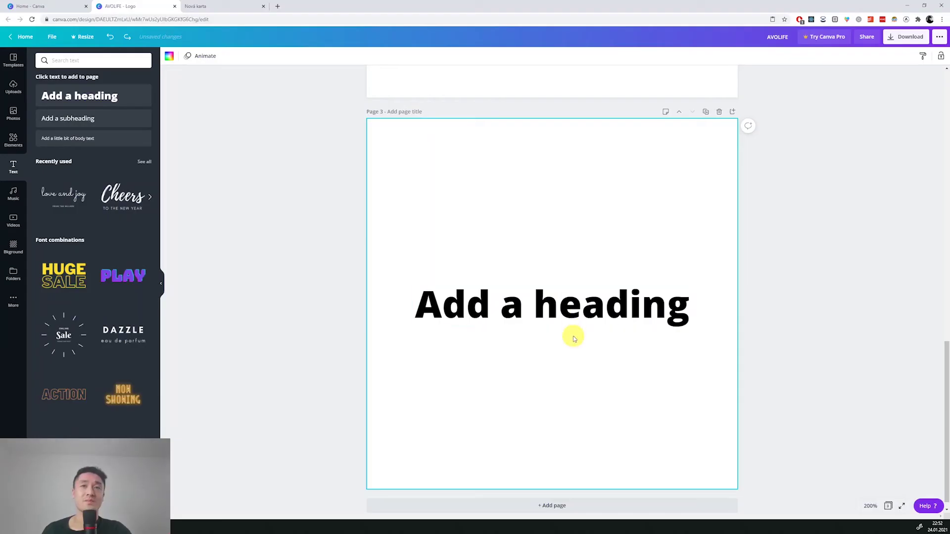
left_click(576, 319)
left_click(574, 318)
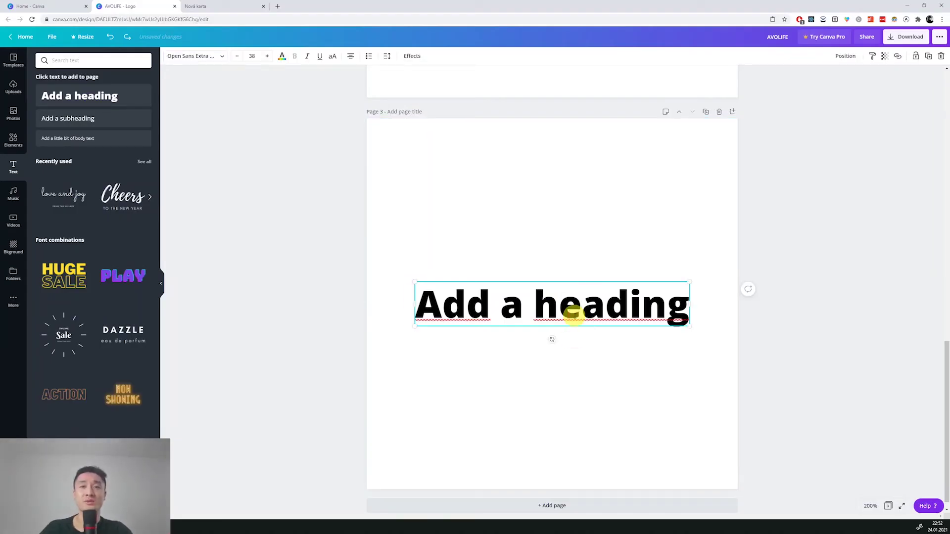
triple_click(574, 317)
type("BITCROW")
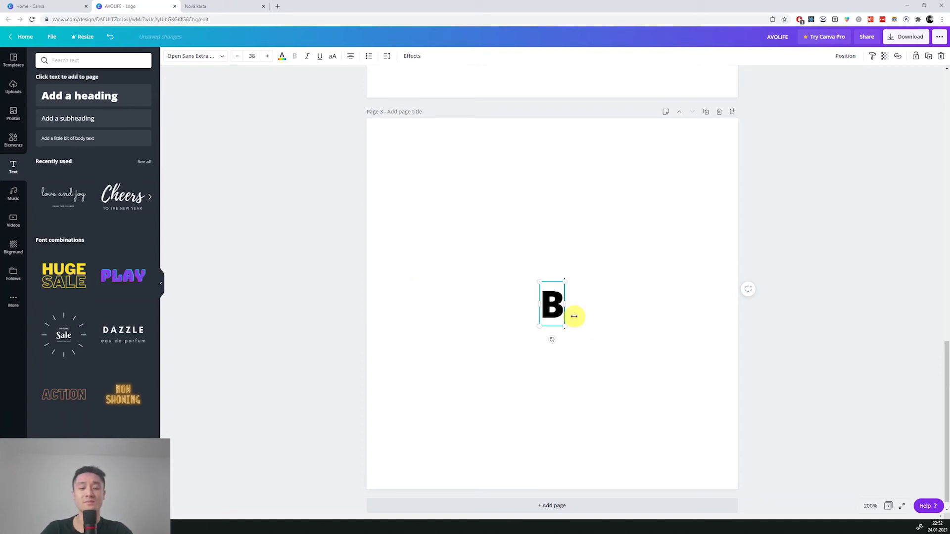
left_click(632, 357)
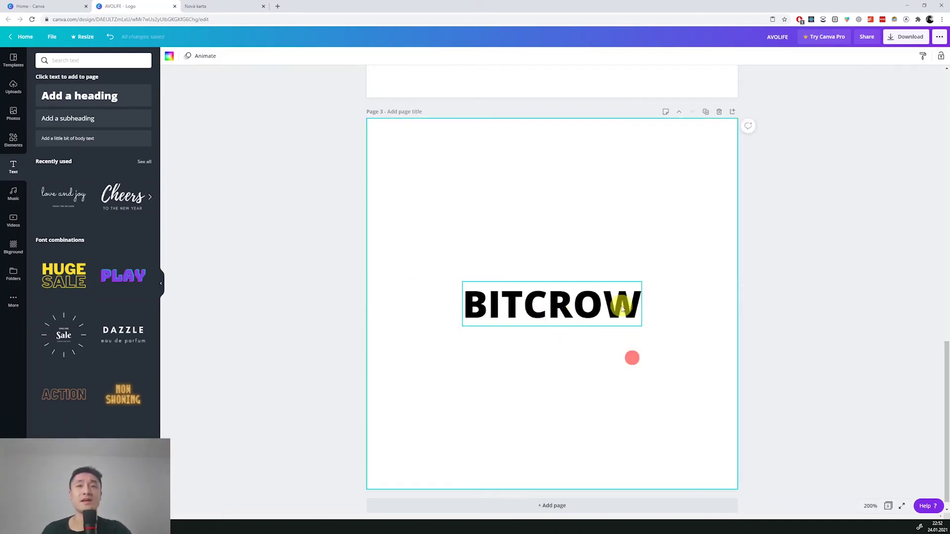
- Set the BITCROW heading's font to Montserrat Extra-Bold and move the heading slightly down the page
left_click(622, 308)
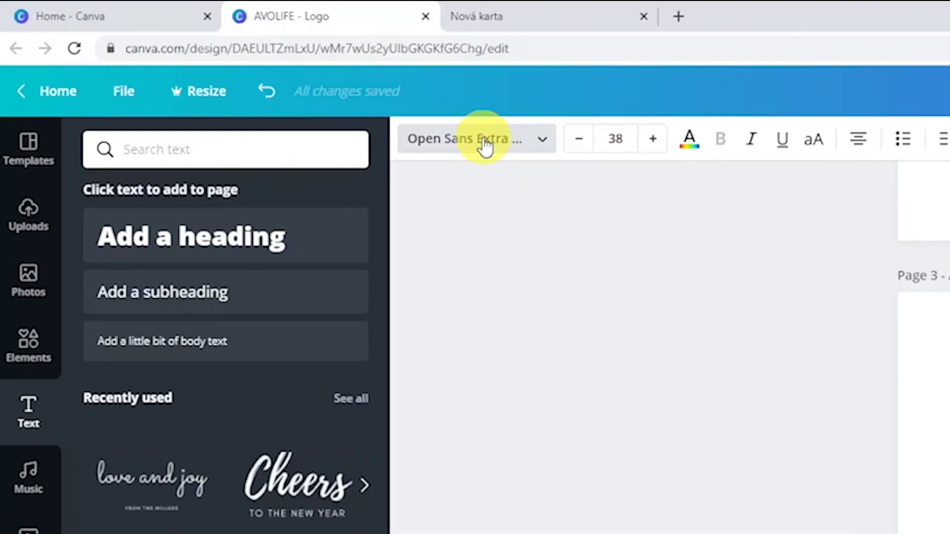
left_click(485, 146)
type("bebas")
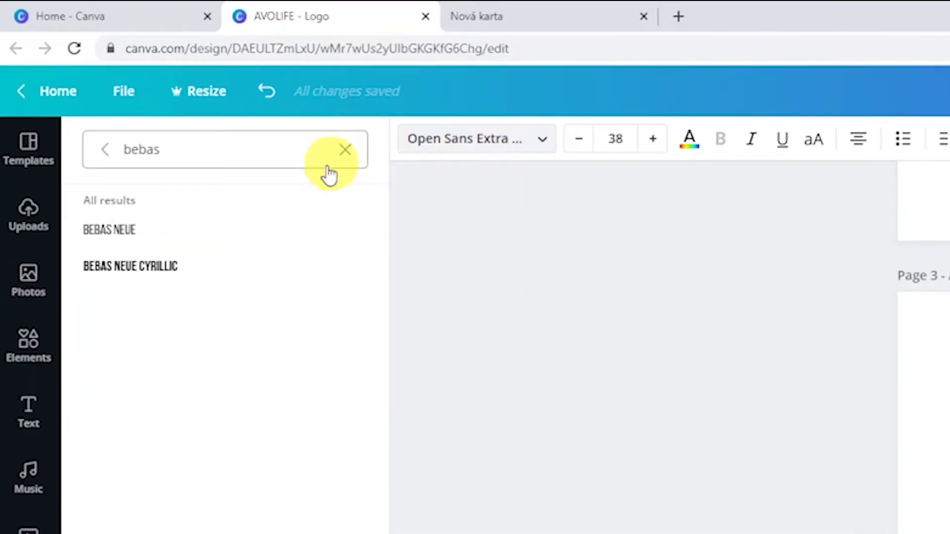
left_click(296, 164)
double_click(279, 158)
type("mont")
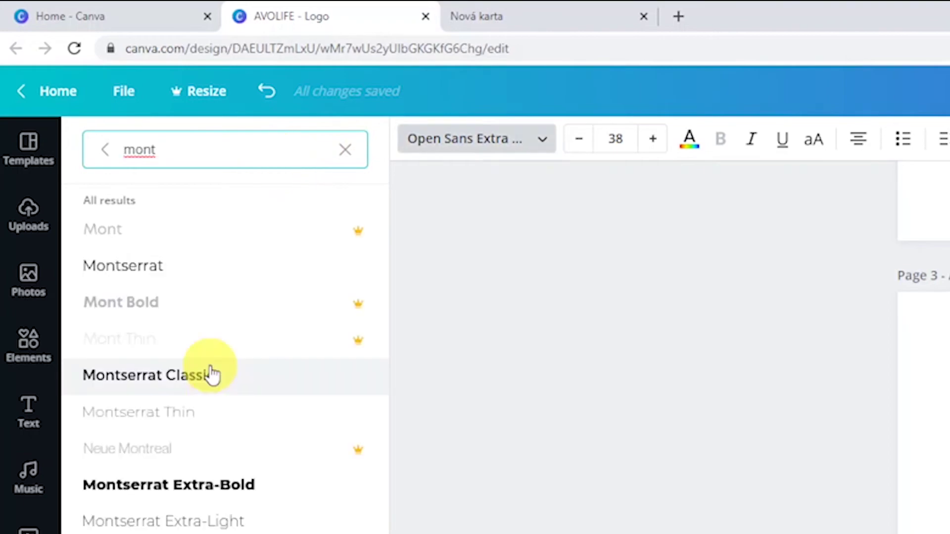
left_click(196, 484)
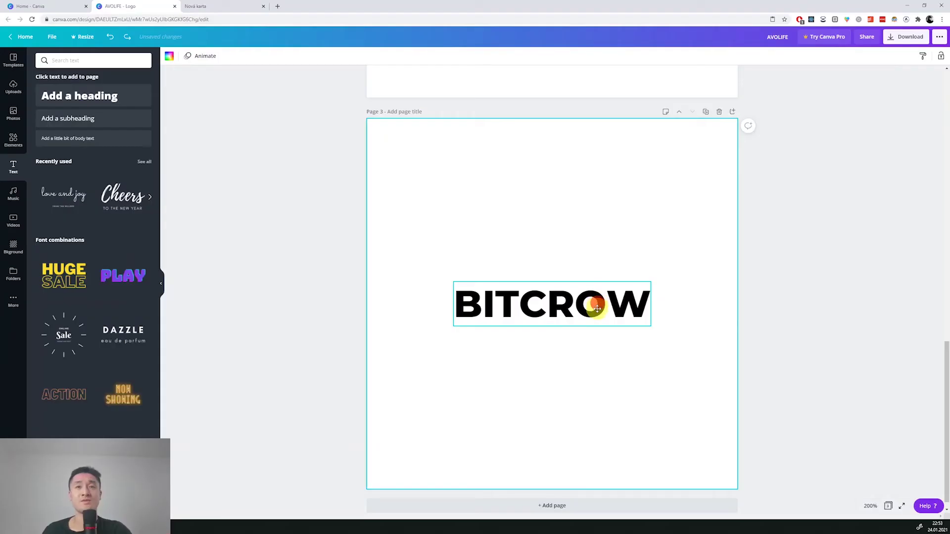
left_click_drag(597, 308, 597, 319)
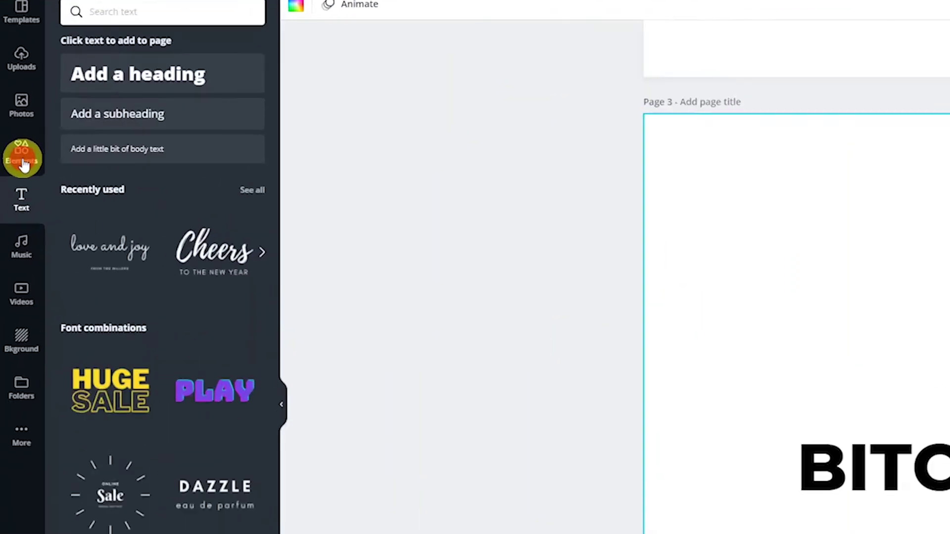
- Add a small square, rotate it about 35° counter-clockwise and centre it above the BITCROW text
left_click(13, 140)
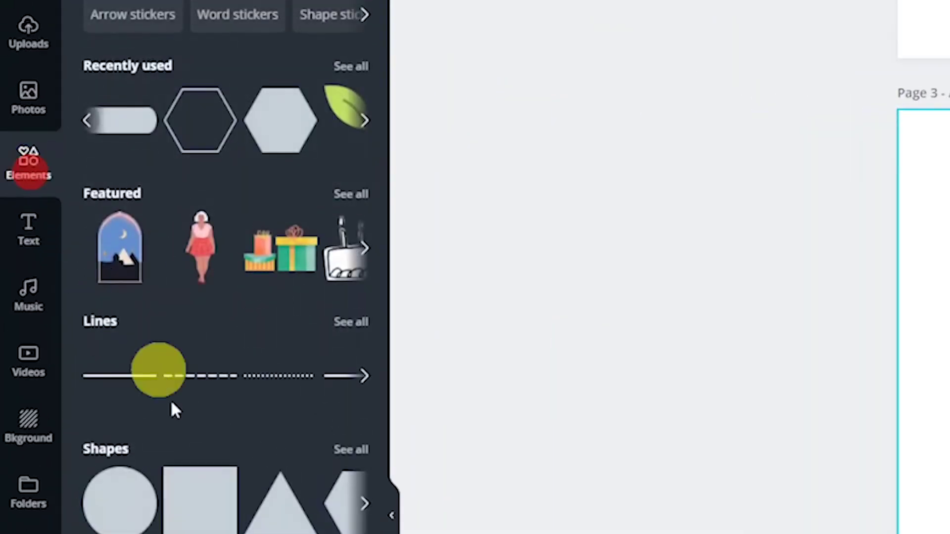
left_click(192, 497)
left_click_drag(651, 401, 514, 286)
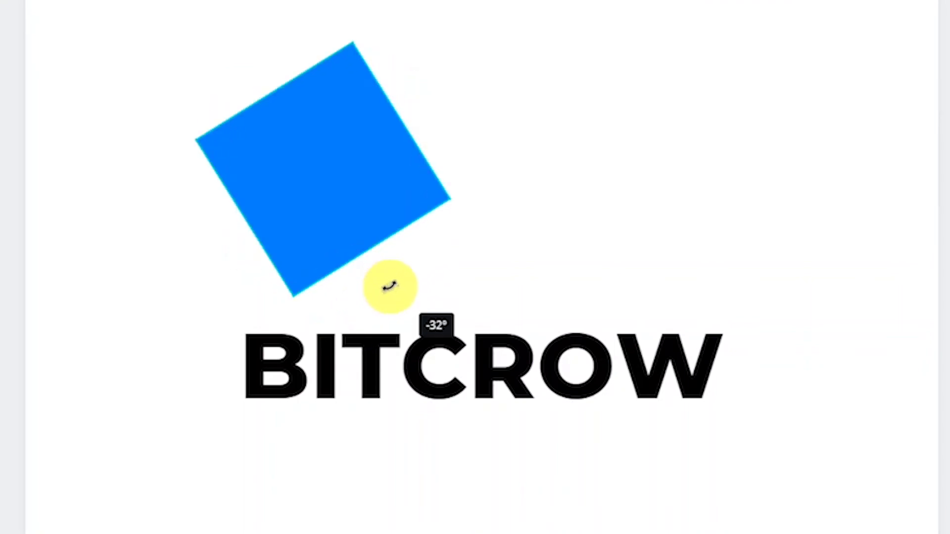
mouse_move(390, 286)
left_mouse_down()
mouse_move(379, 287)
mouse_move(396, 285)
left_mouse_up()
left_click_drag(336, 183, 512, 155)
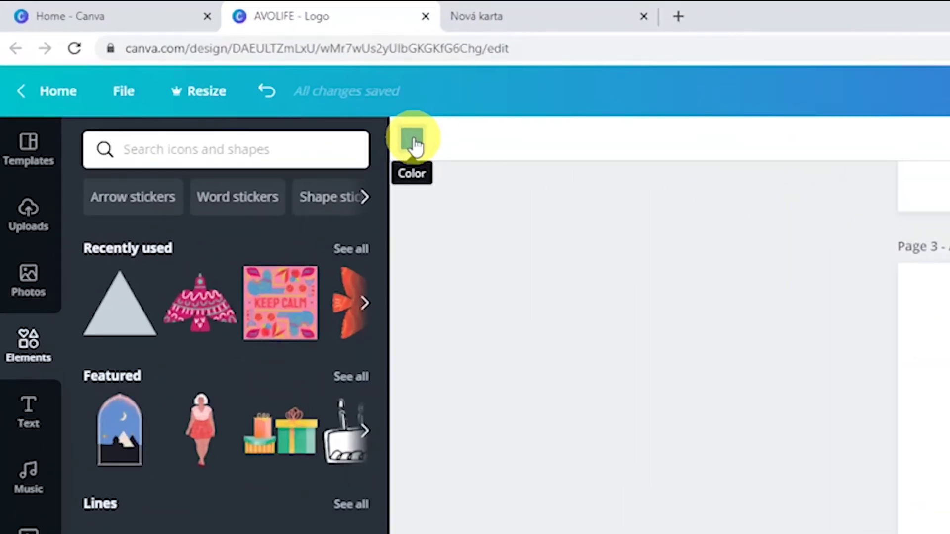
- Recolour the triangle shape dark slate blue, #324962
left_click(412, 141)
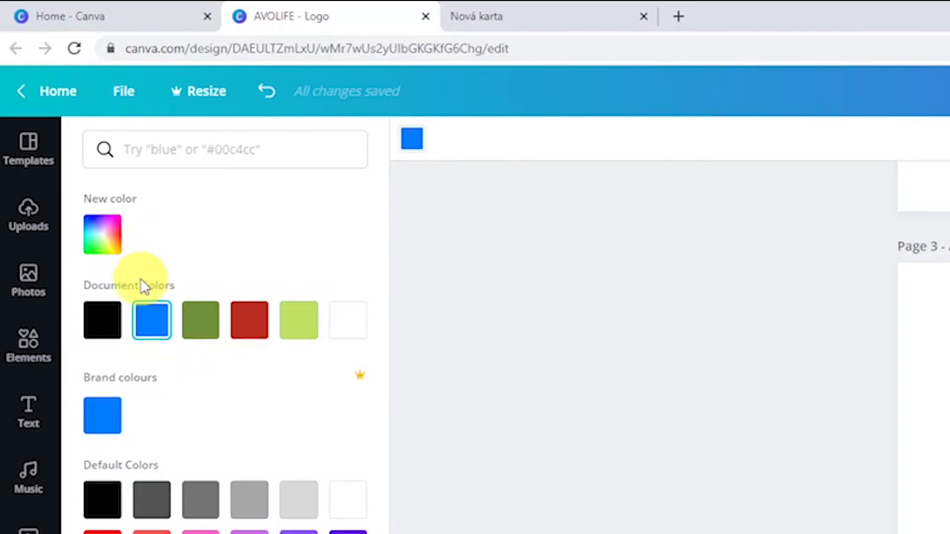
left_click(110, 239)
left_click_drag(231, 347, 216, 342)
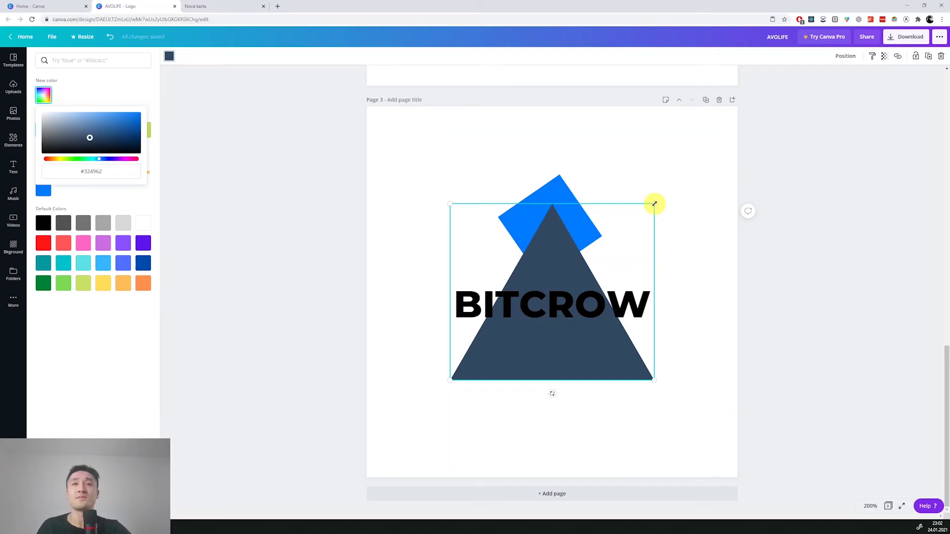
- Shrink the dark triangle and move it onto the left part of the rotated blue square
left_click(547, 252)
left_click_drag(497, 297, 475, 318)
left_click_drag(473, 361, 536, 225)
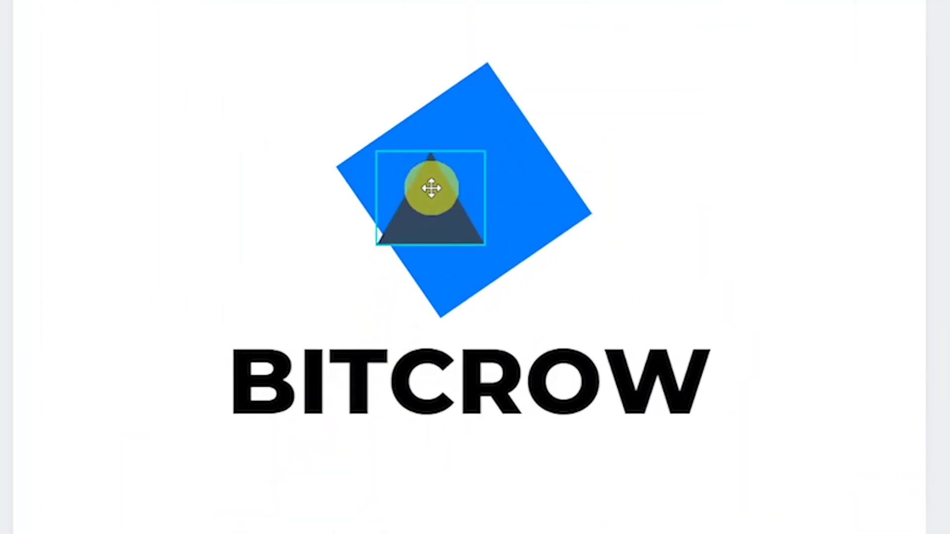
- Move the dark triangle up near the square's upper-left edge and make a copy of it
left_click_drag(431, 188, 424, 165)
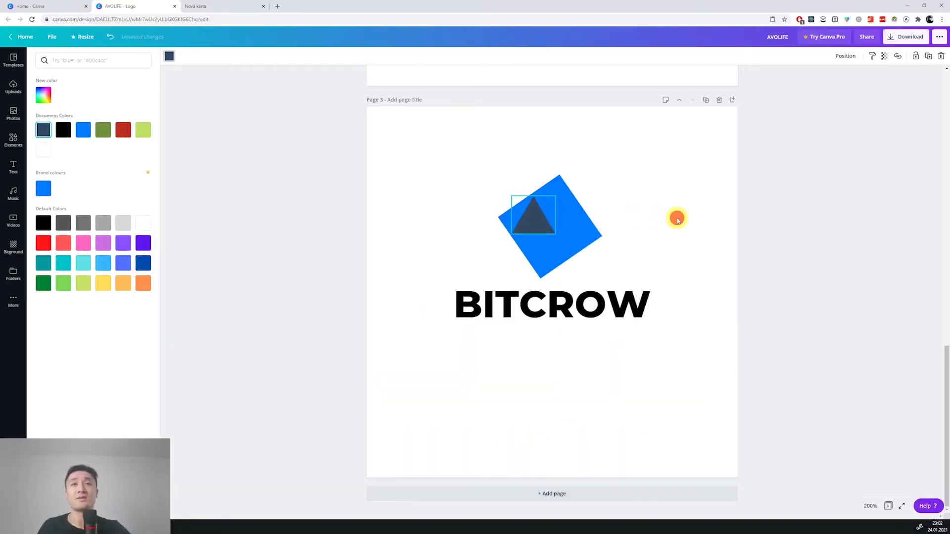
left_click(677, 218)
left_click(539, 217)
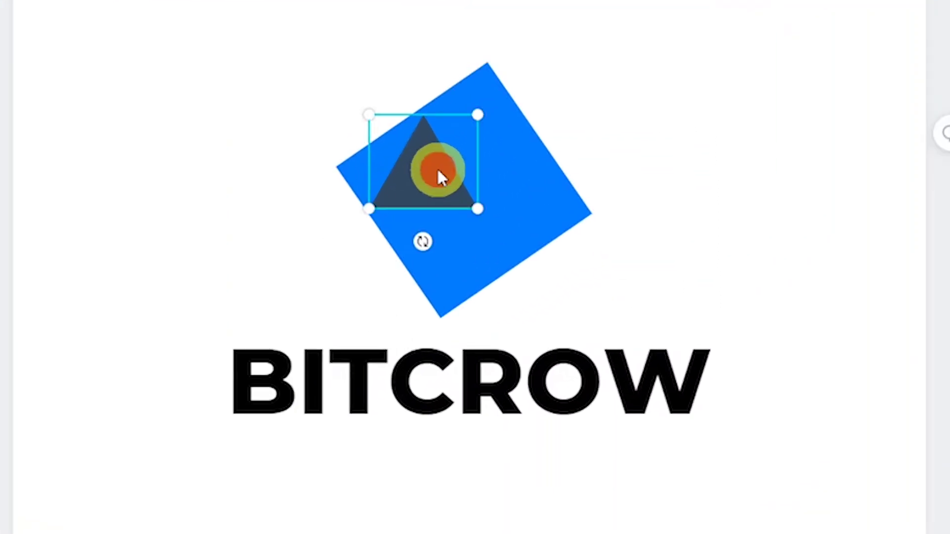
right_click(431, 174)
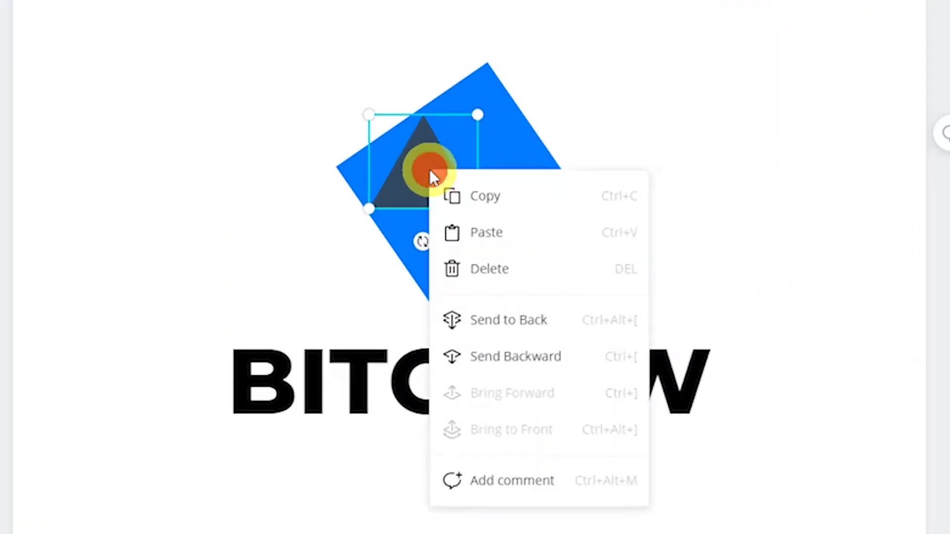
left_click(495, 198)
right_click(250, 226)
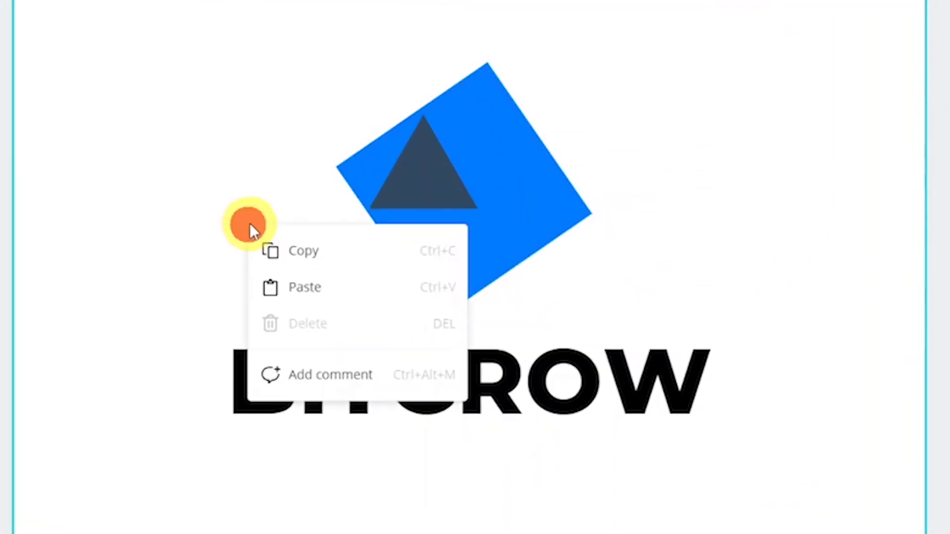
left_click(350, 292)
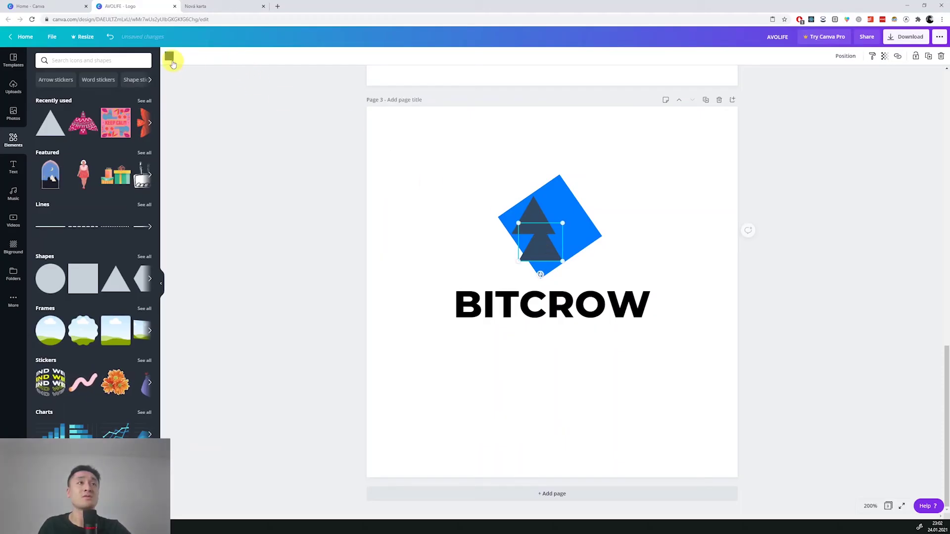
- Recolour the copied triangle light blue, using a lighter tint of the square's blue
left_click(168, 56)
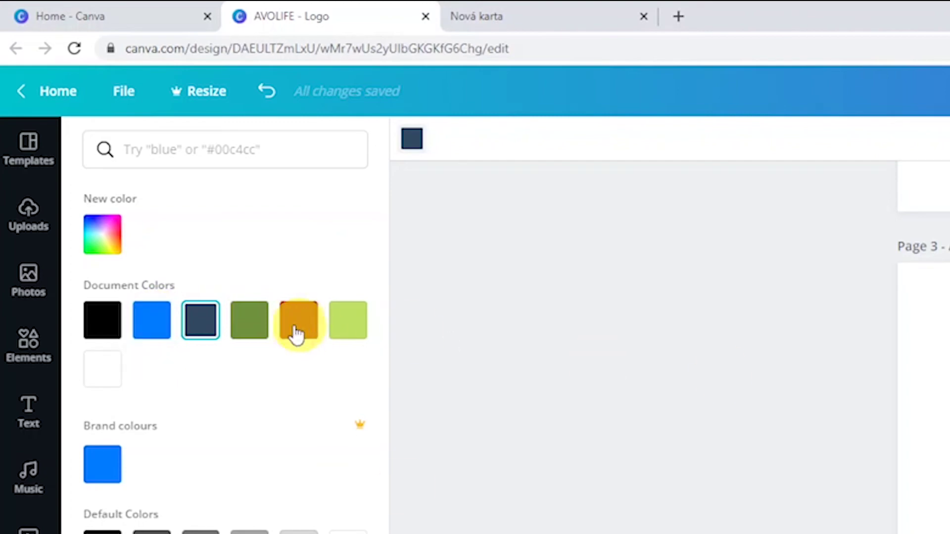
left_click(164, 324)
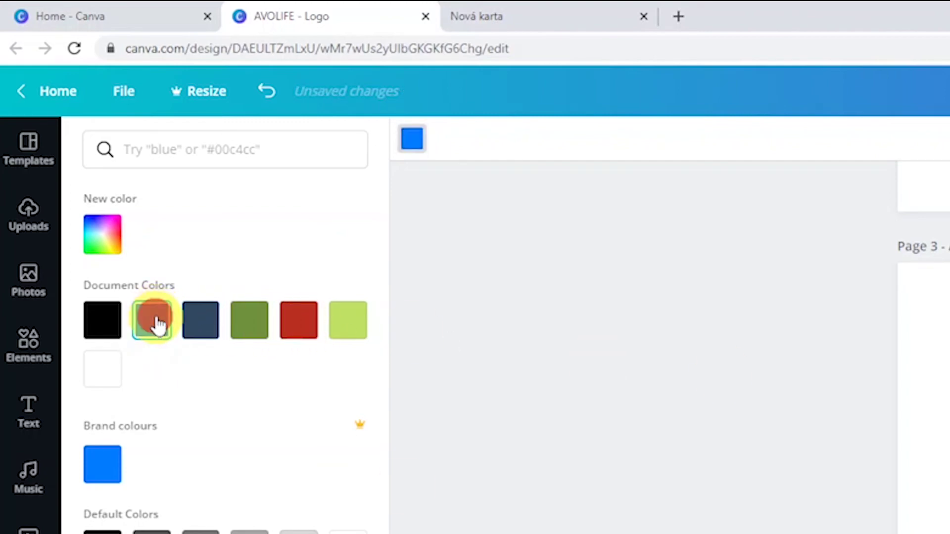
left_click(110, 245)
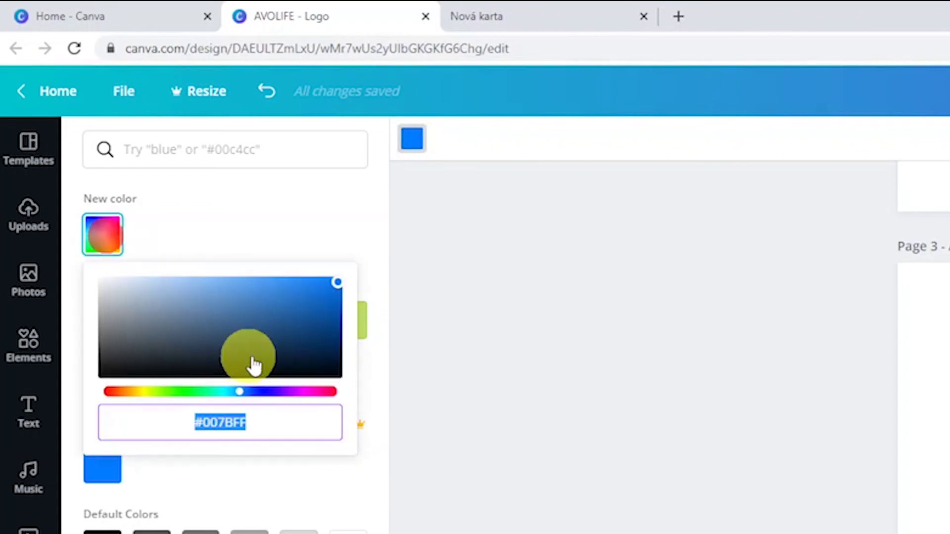
left_click_drag(297, 278, 222, 269)
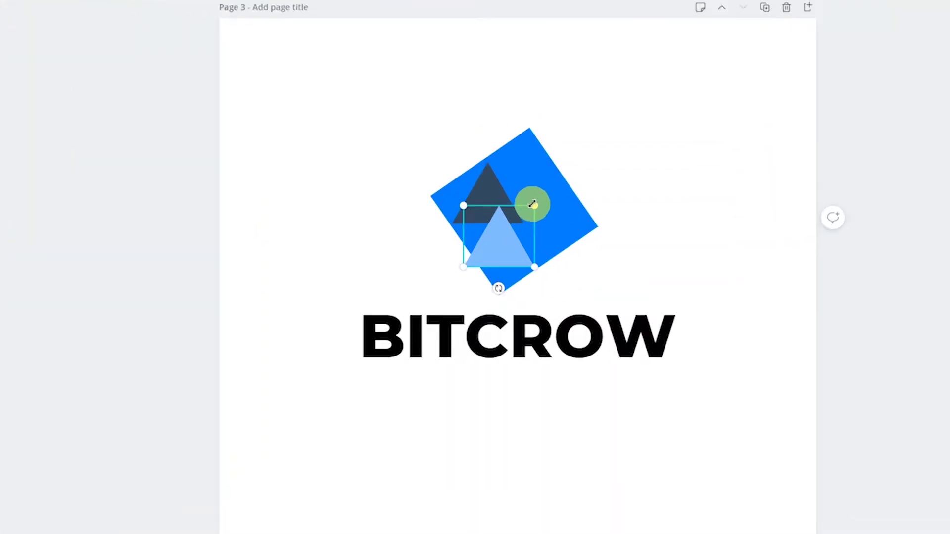
- Shrink the light blue triangle, rotate it to point downward and place it under the dark triangle's right corner
left_click_drag(562, 223, 547, 232)
left_click_drag(459, 203, 449, 205)
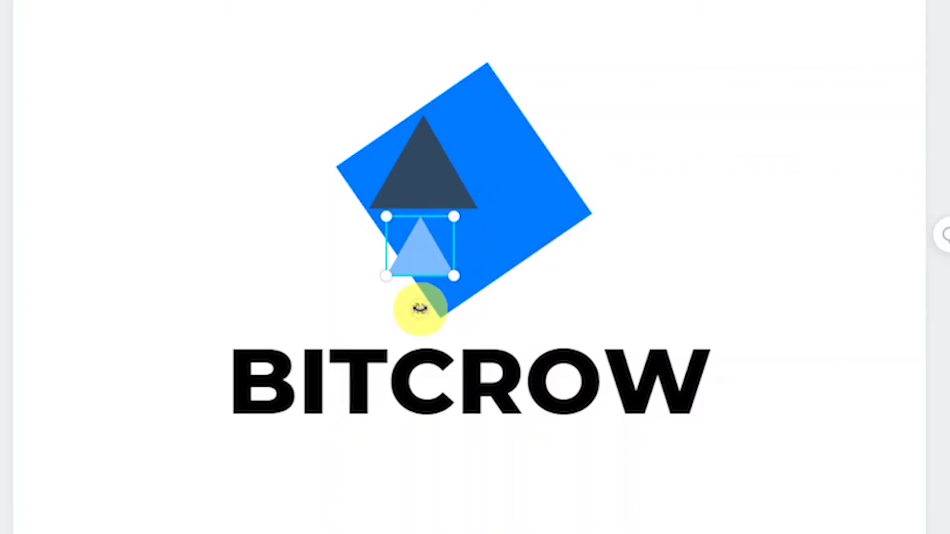
left_click_drag(418, 309, 489, 201)
left_click(428, 240)
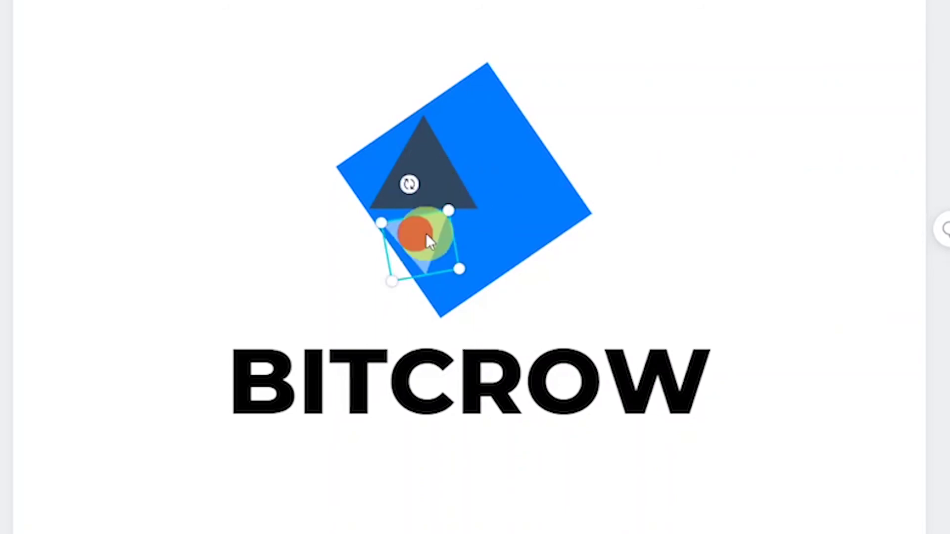
left_click_drag(437, 239, 442, 236)
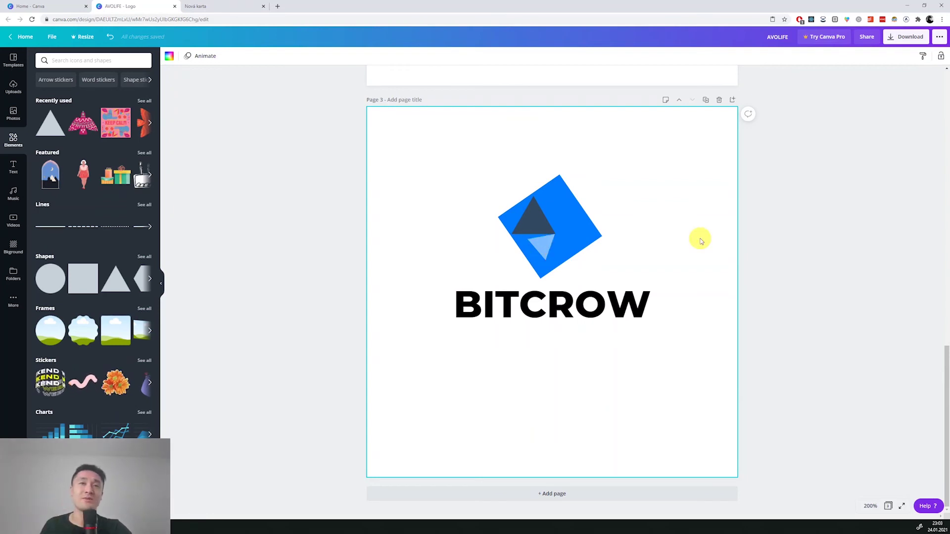
- Duplicate the light blue triangle, make the copy smaller, rotate it to point right and place it beside the dark triangle's right corner
left_click(545, 246)
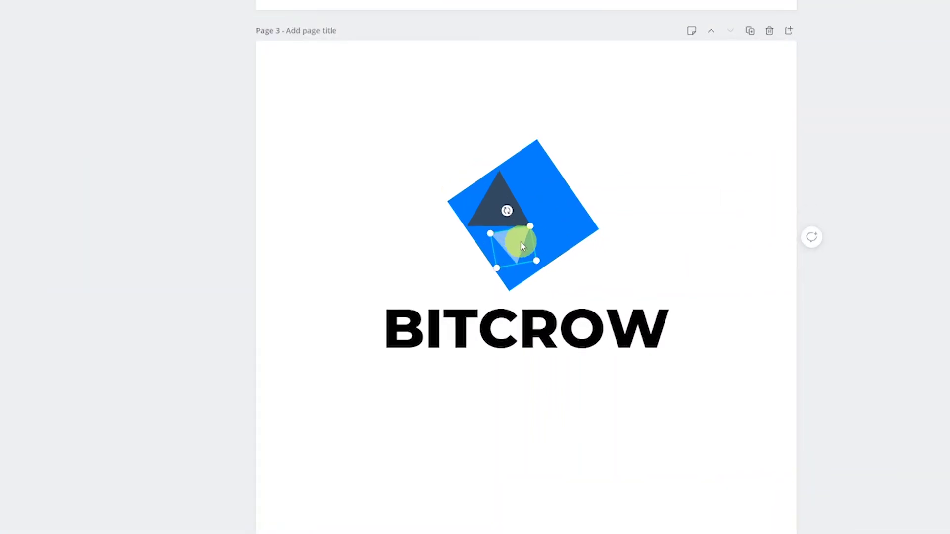
right_click(544, 246)
left_click(508, 259)
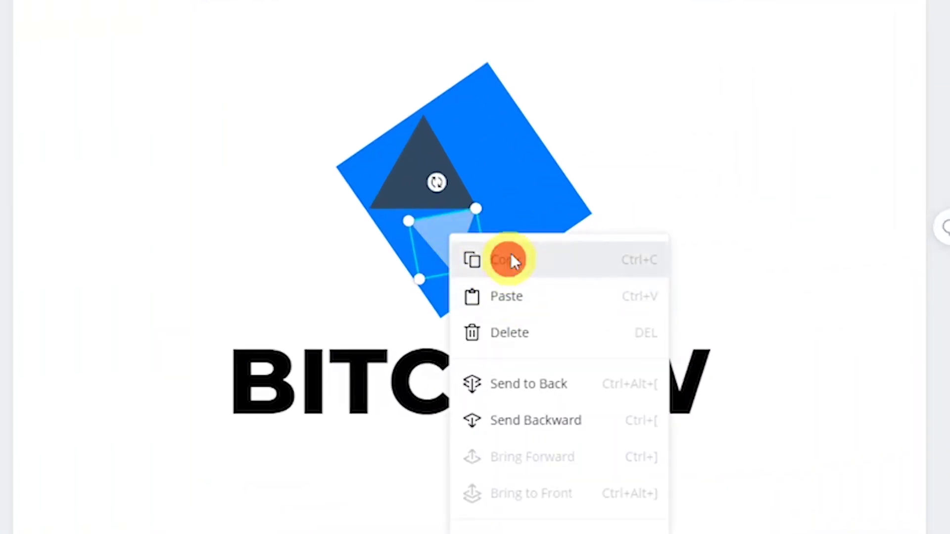
right_click(507, 155)
left_click(561, 218)
left_click_drag(499, 269, 505, 138)
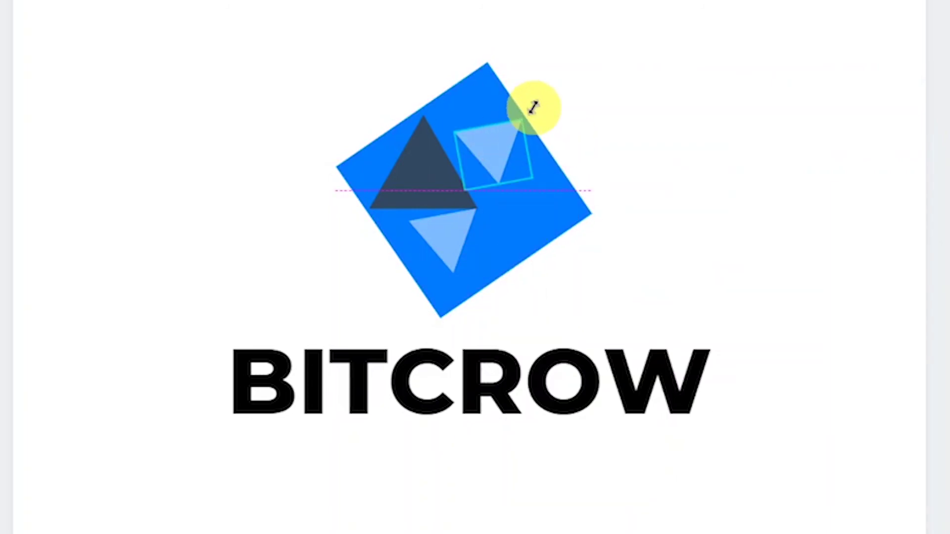
left_click_drag(505, 134, 499, 147)
left_click_drag(489, 114, 675, 163)
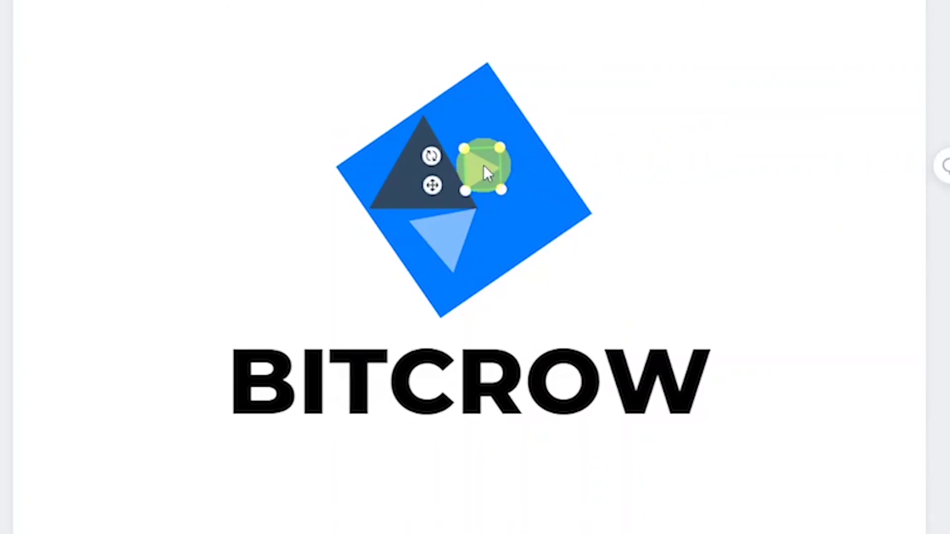
left_click_drag(434, 185, 446, 204)
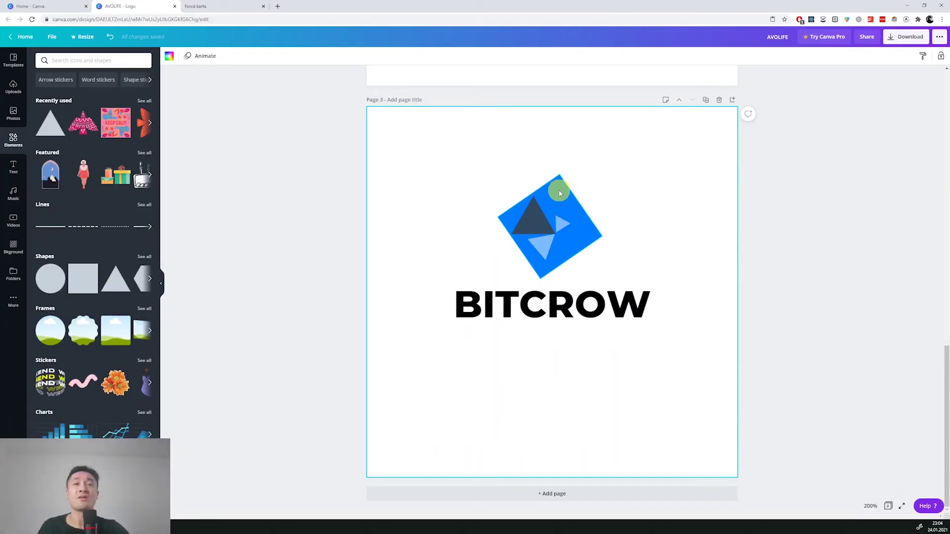
- Recolour the rotated blue square dark slate, #384859
left_click(560, 193)
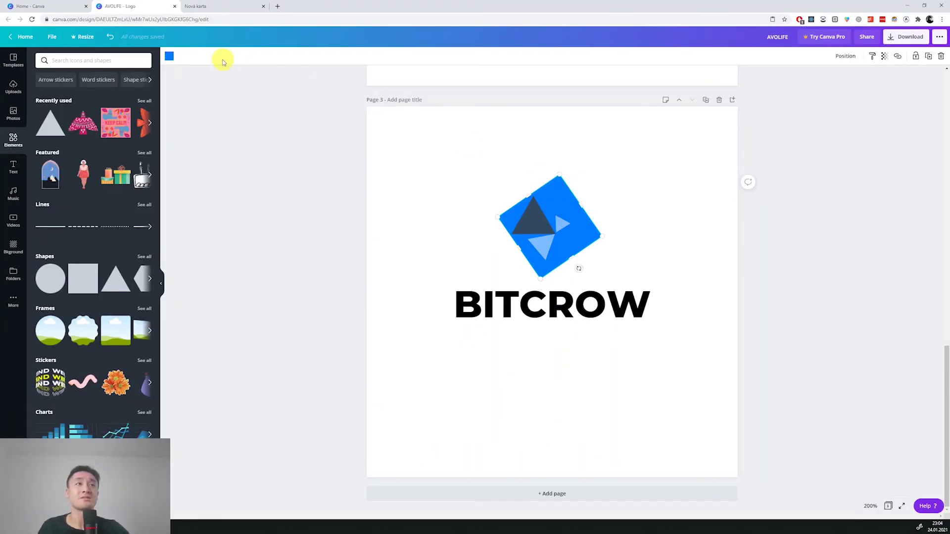
left_click(168, 58)
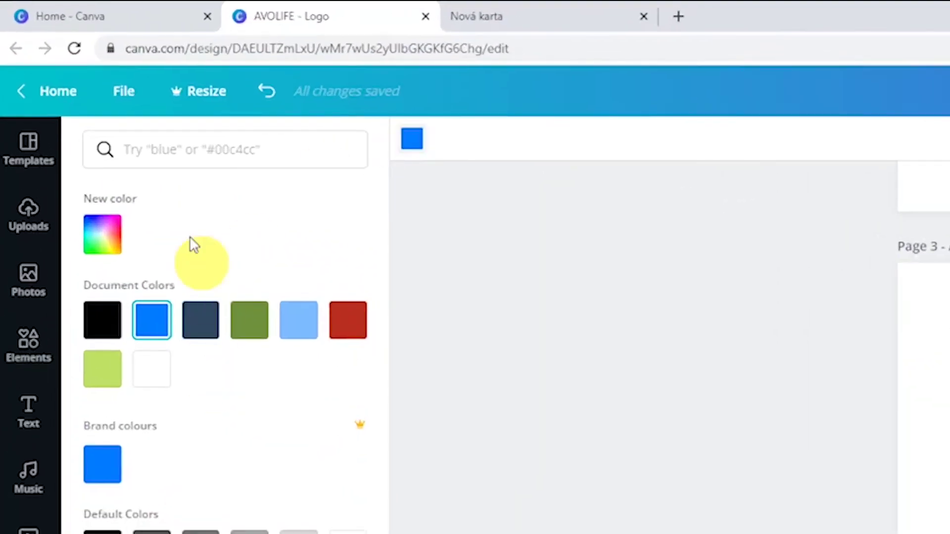
left_click(43, 95)
left_click(202, 330)
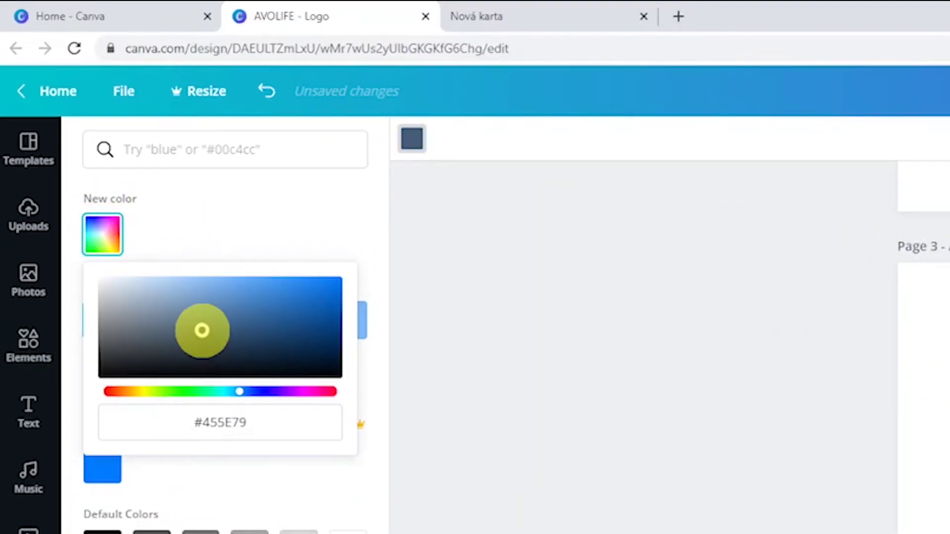
left_click_drag(204, 327, 193, 336)
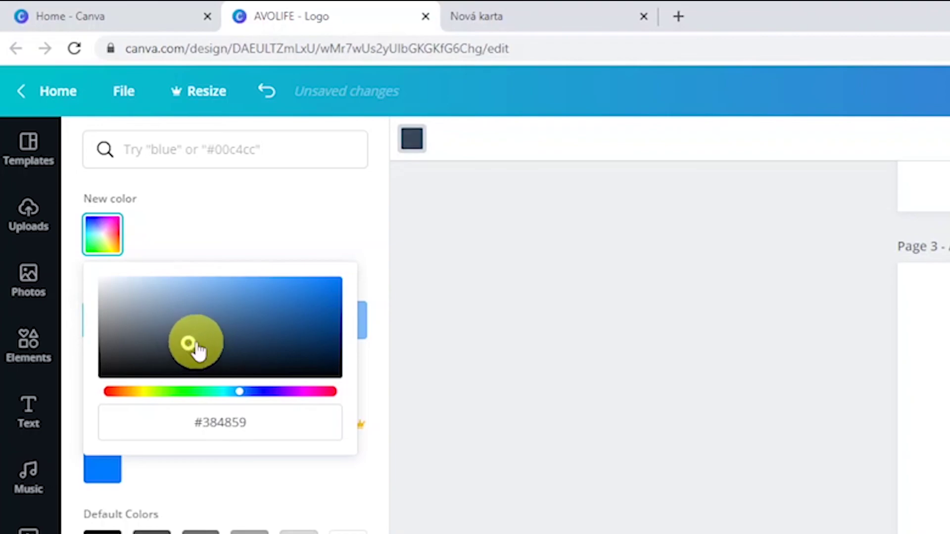
left_click(949, 525)
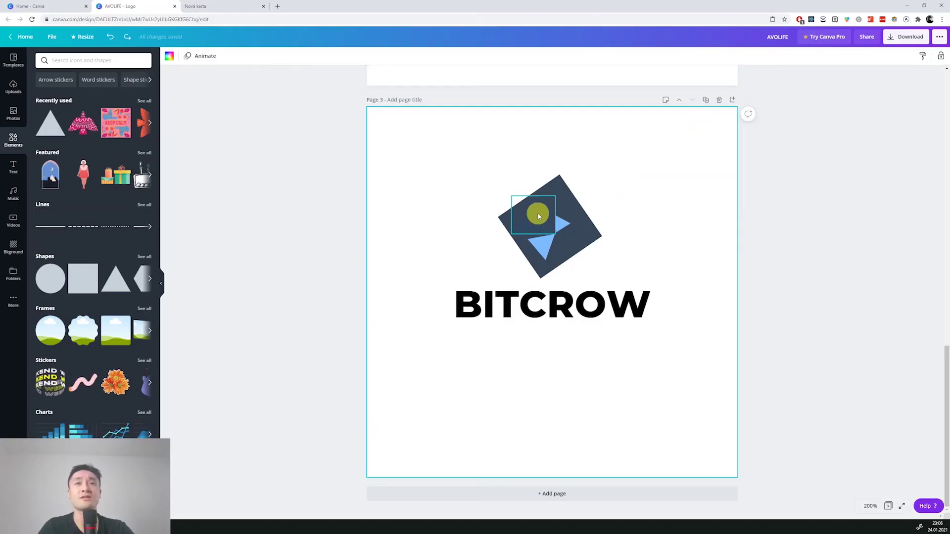
- Recolour the large dark triangle white
left_click(537, 216)
left_click(170, 59)
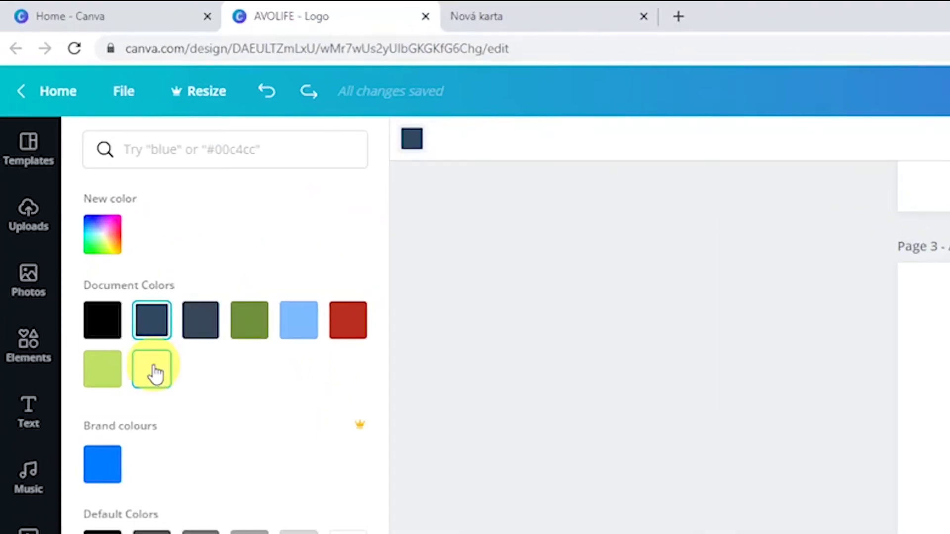
left_click(63, 149)
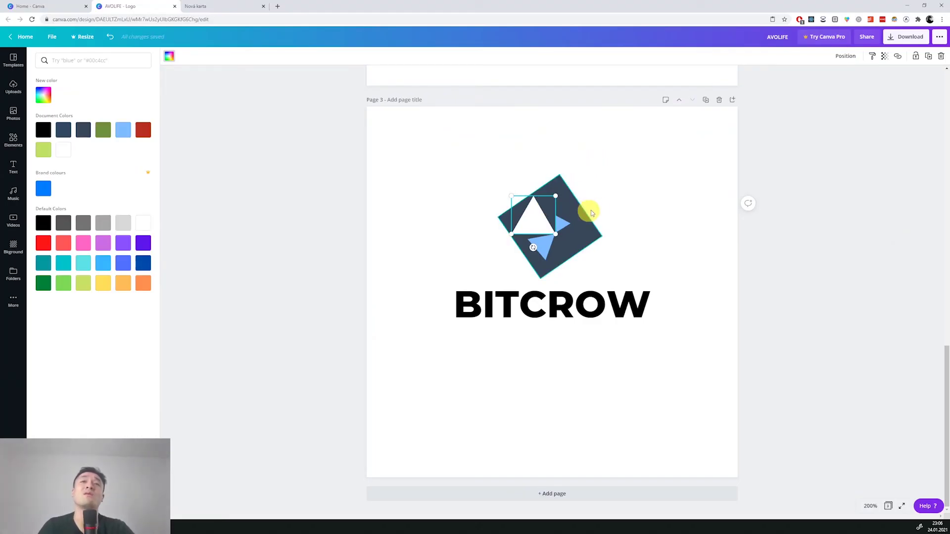
left_click(640, 195)
- Nudge the white triangle and both light blue triangles together to the right inside the dark square
left_click(537, 221)
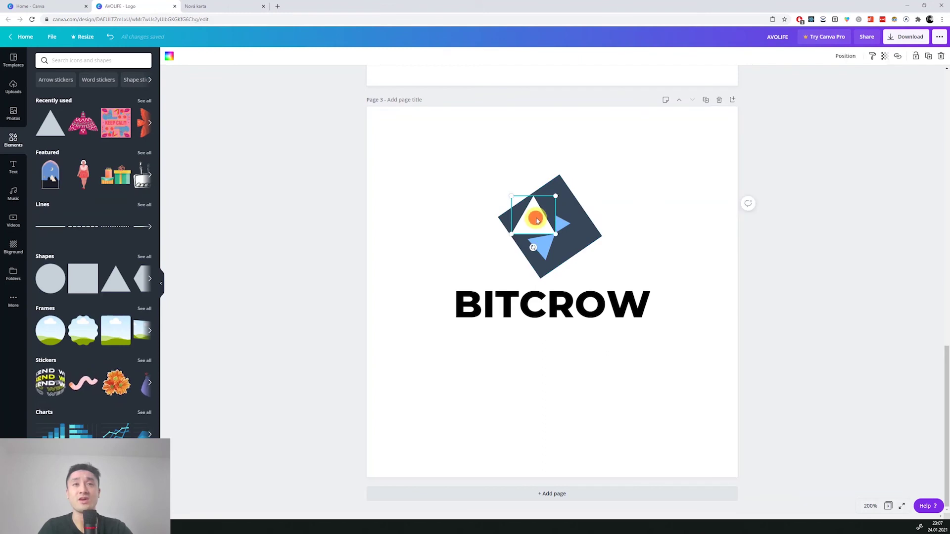
left_click(564, 224, "shift")
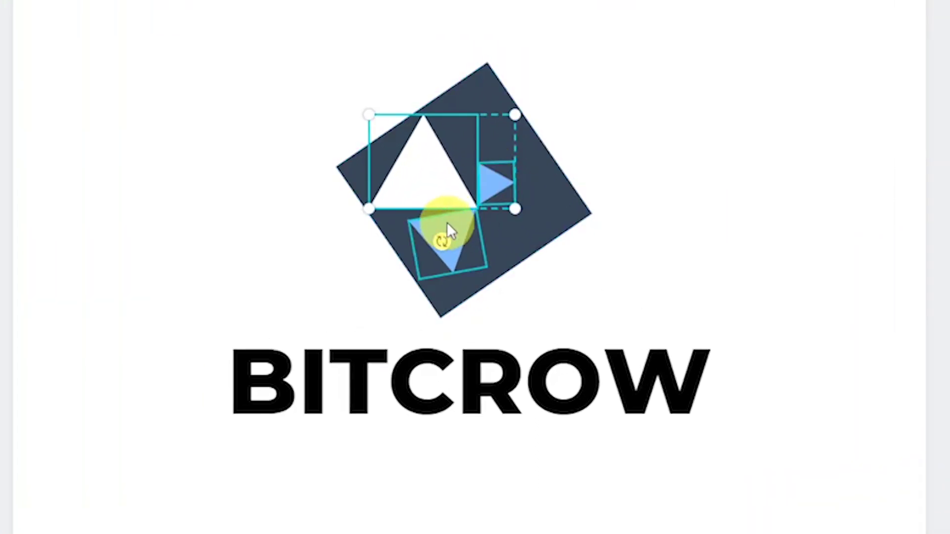
left_click(446, 221, "shift")
key("Right")
key("Right")
key("Right")
key("Right")
key("Right")
key("Down")
key("Down")
key("Right")
key("Right")
key("Right")
key("Right")
key("Down")
left_click(596, 21)
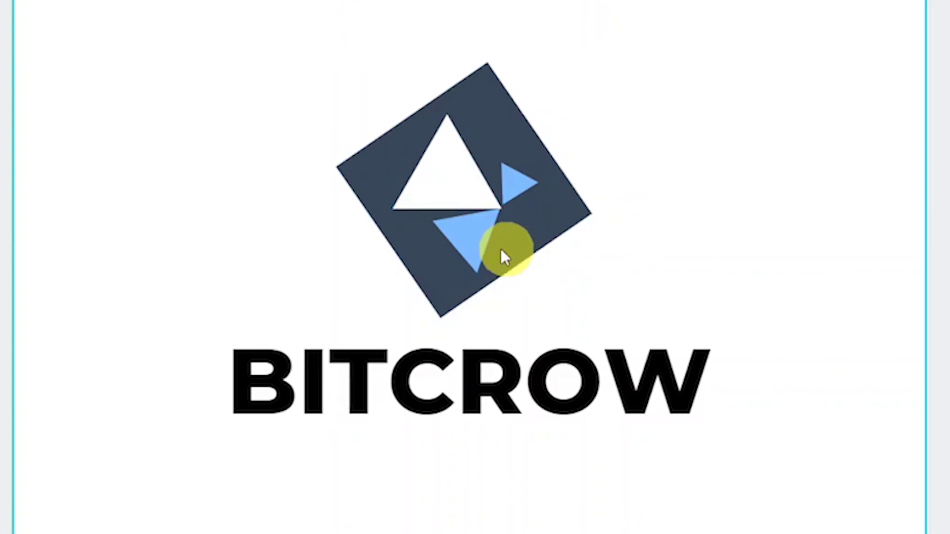
- Nudge the two light blue triangles slightly away from the white triangle to leave small gaps
left_click(478, 234)
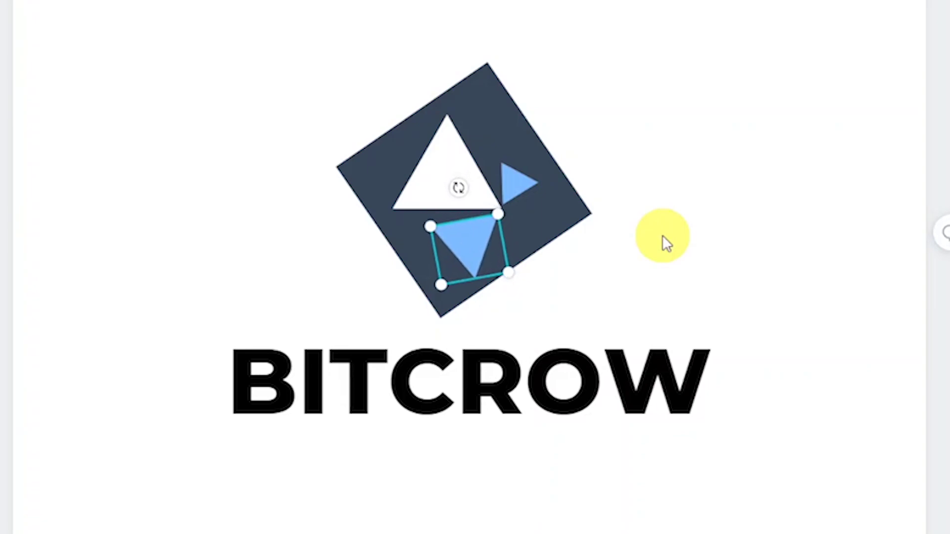
left_click(524, 182)
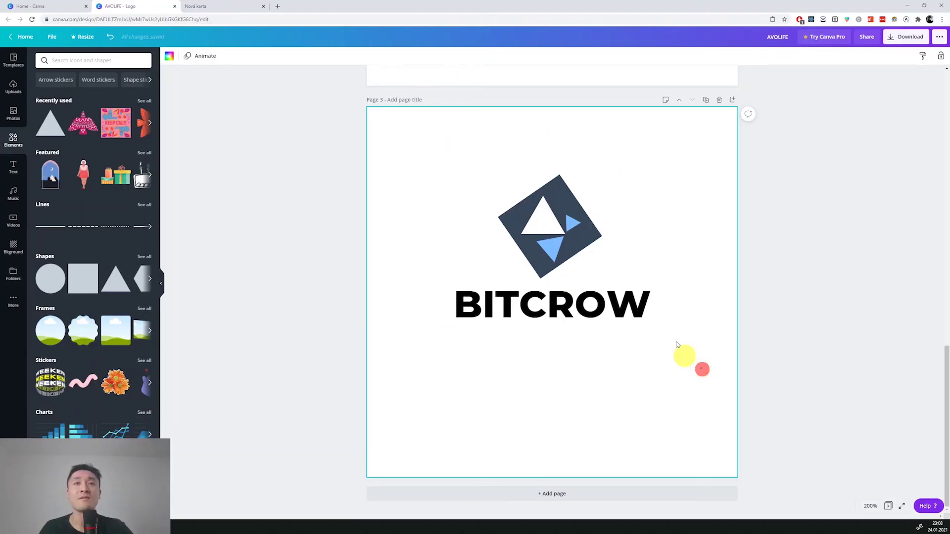
- Move the complete BITCROW logo, mark and text together, to the centre of the page
left_click_drag(702, 369, 403, 148)
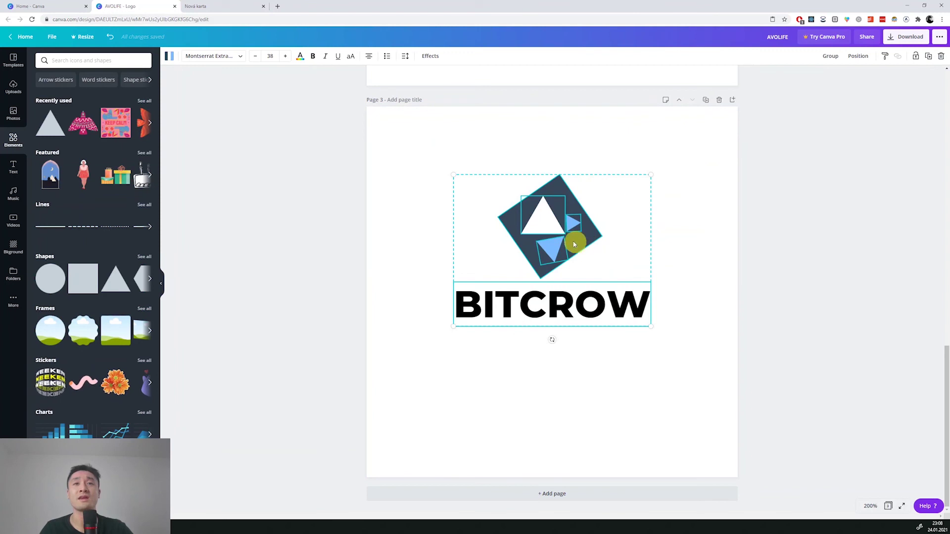
left_click_drag(547, 228, 547, 259)
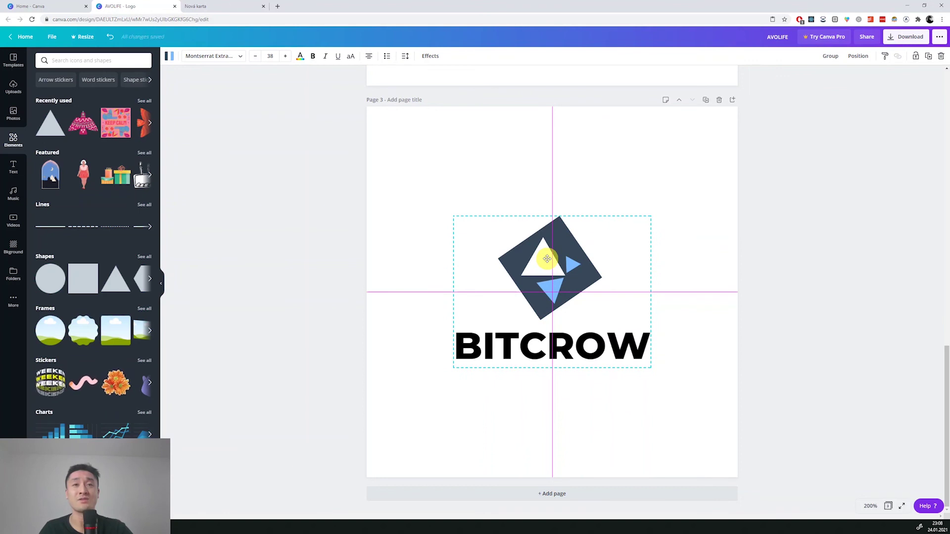
left_click_drag(546, 258, 547, 259)
left_click(673, 333)
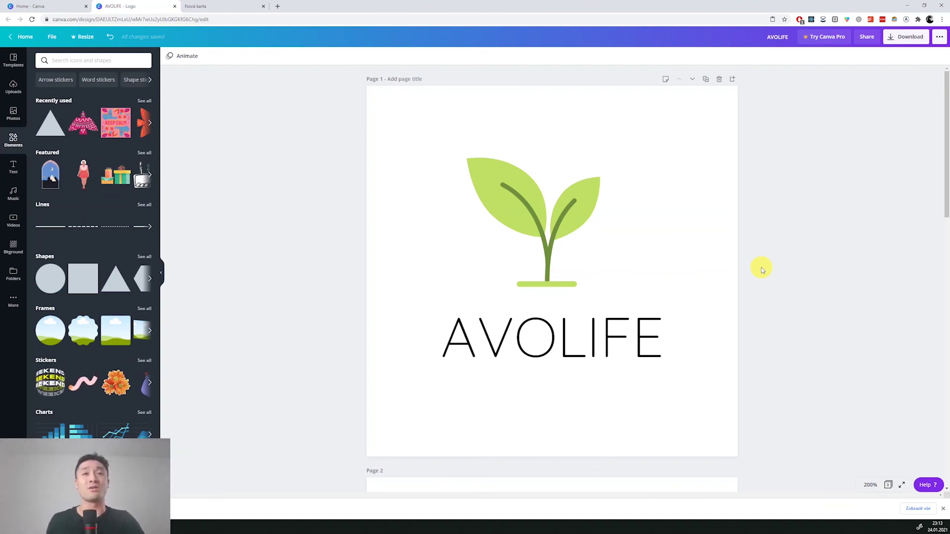
- Review the finished logo pages and open the download options for the design
scroll(762, 270, "down", 8)
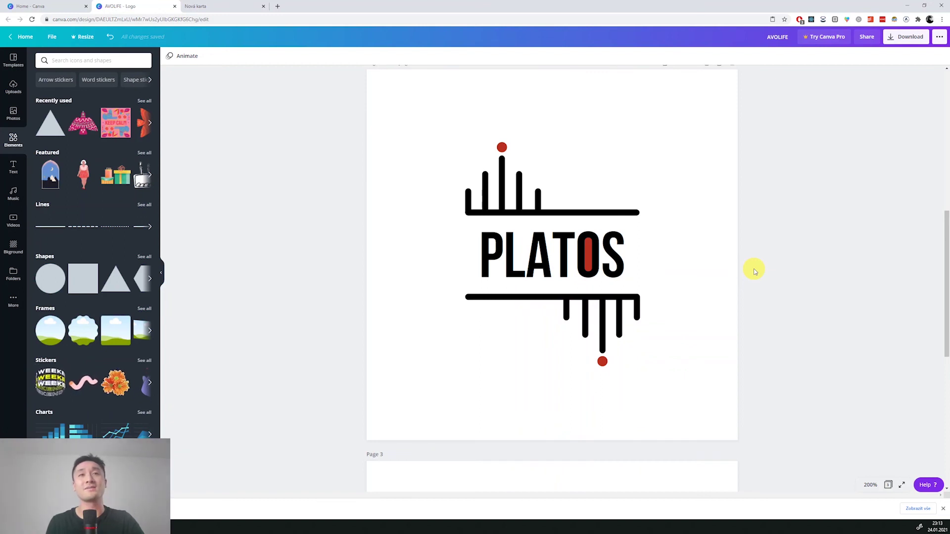
scroll(675, 382, "down", 5)
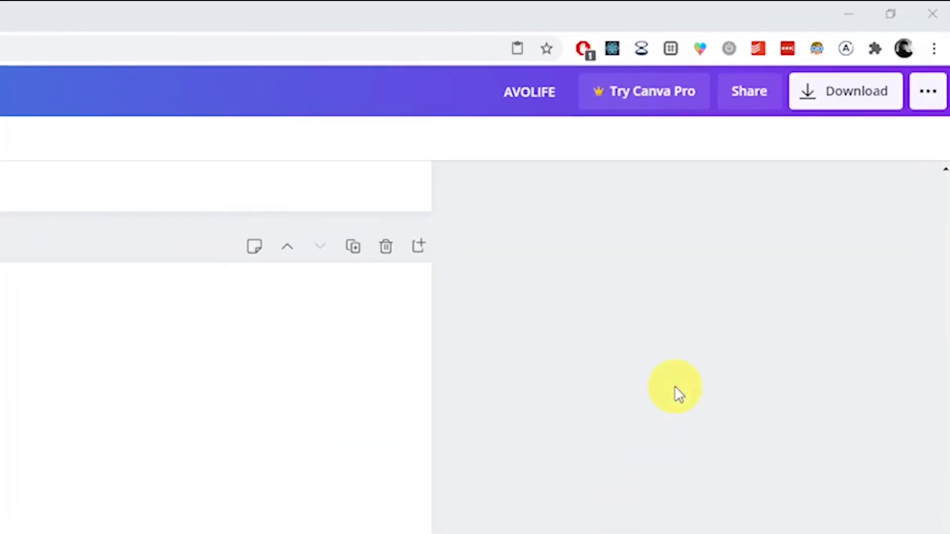
left_click(858, 102)
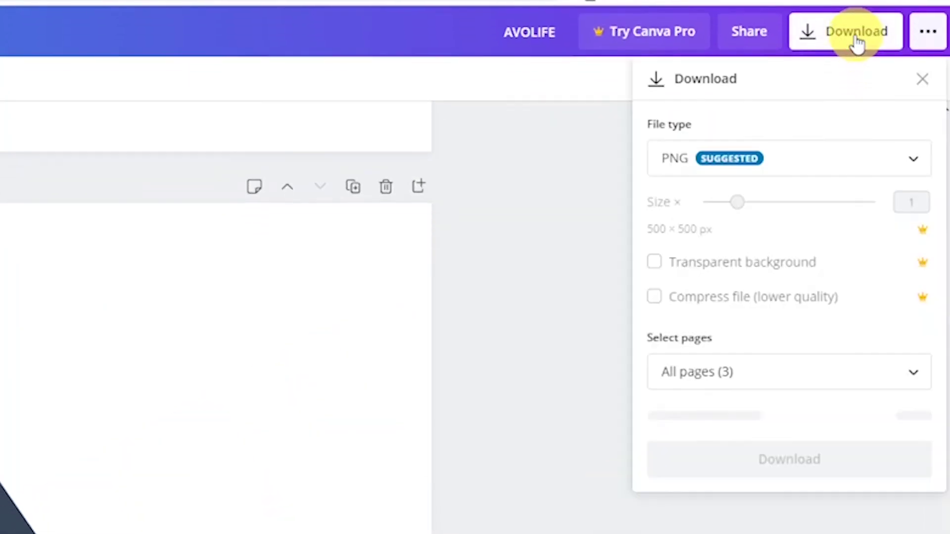
left_click(725, 414)
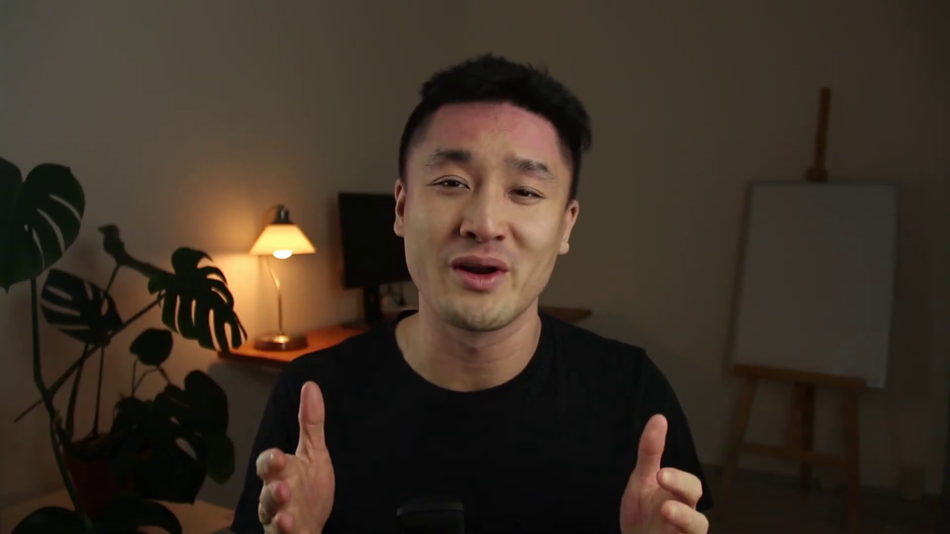